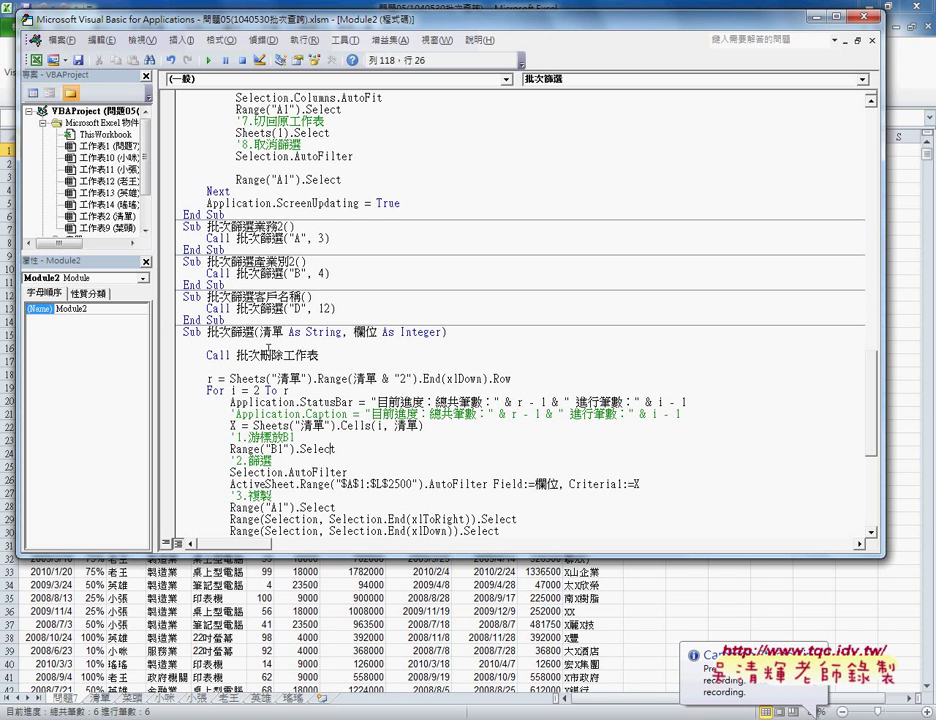
Step: Highlight the 批次篩選 procedure name and its 清單 and 欄位 parameters
drag(207, 331, 255, 331)
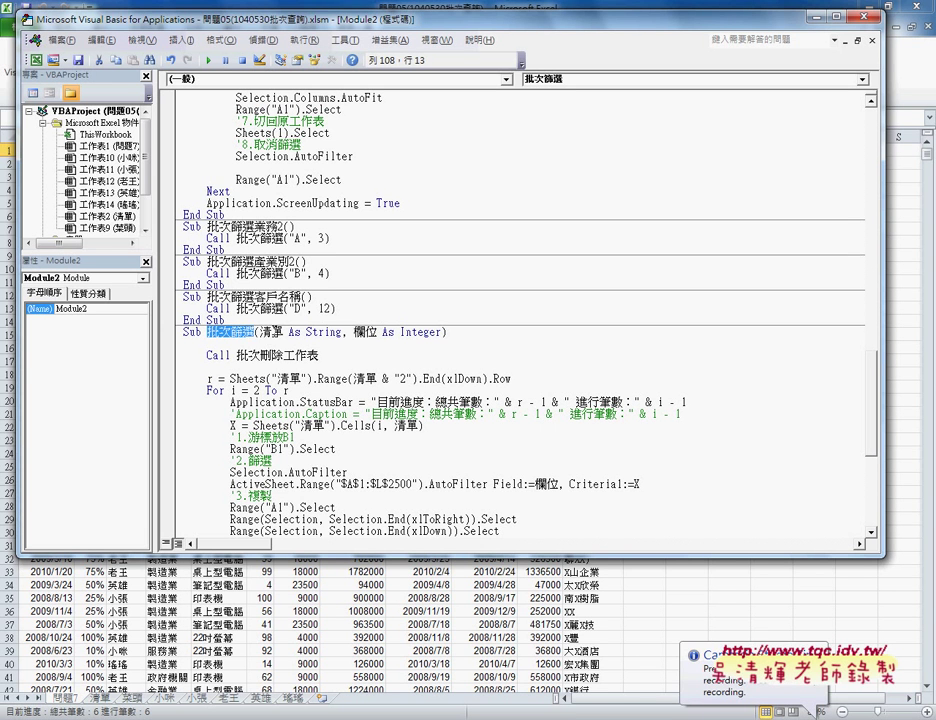
click(267, 331)
double_click(267, 331)
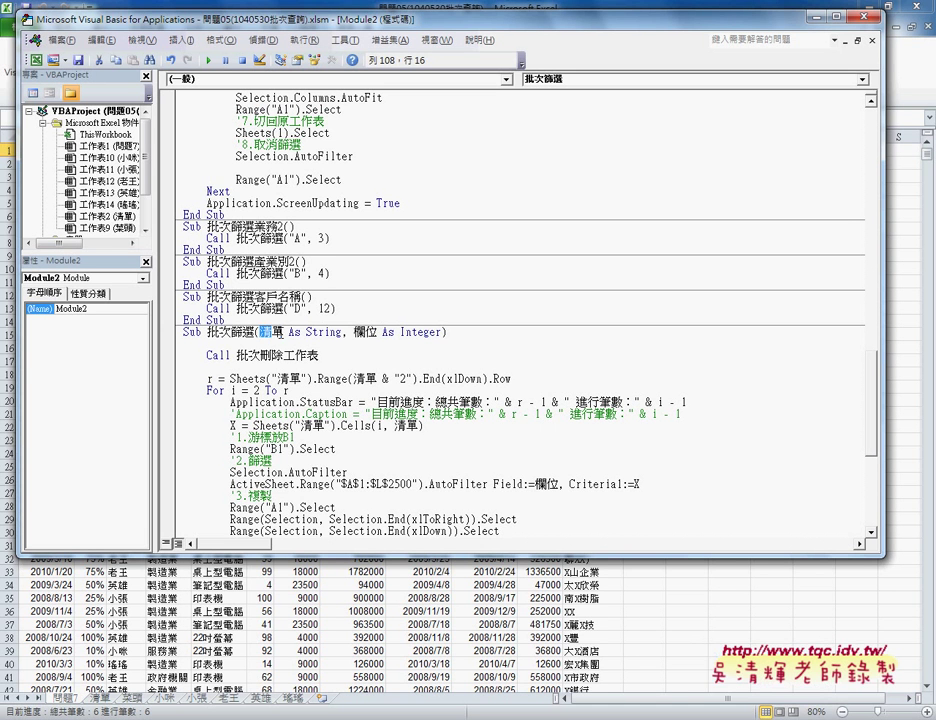
drag(352, 331, 379, 331)
Step: Highlight the last-row expression assigned to r, then set a breakpoint on For i = 2 To r
scroll(375, 300, down, 2)
drag(511, 309, 318, 309)
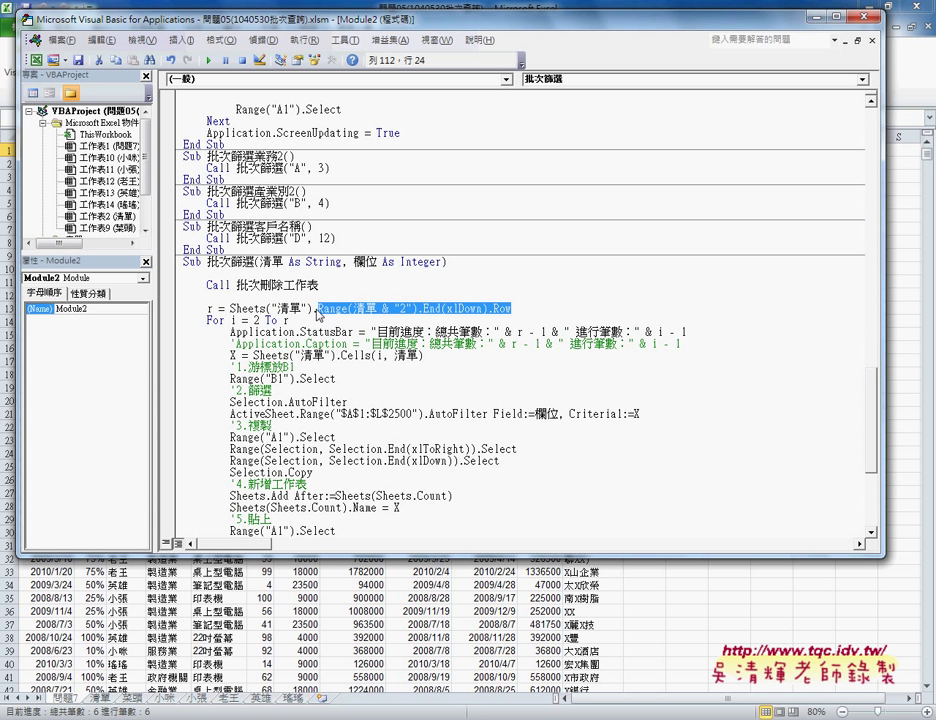
click(318, 312)
drag(511, 309, 229, 308)
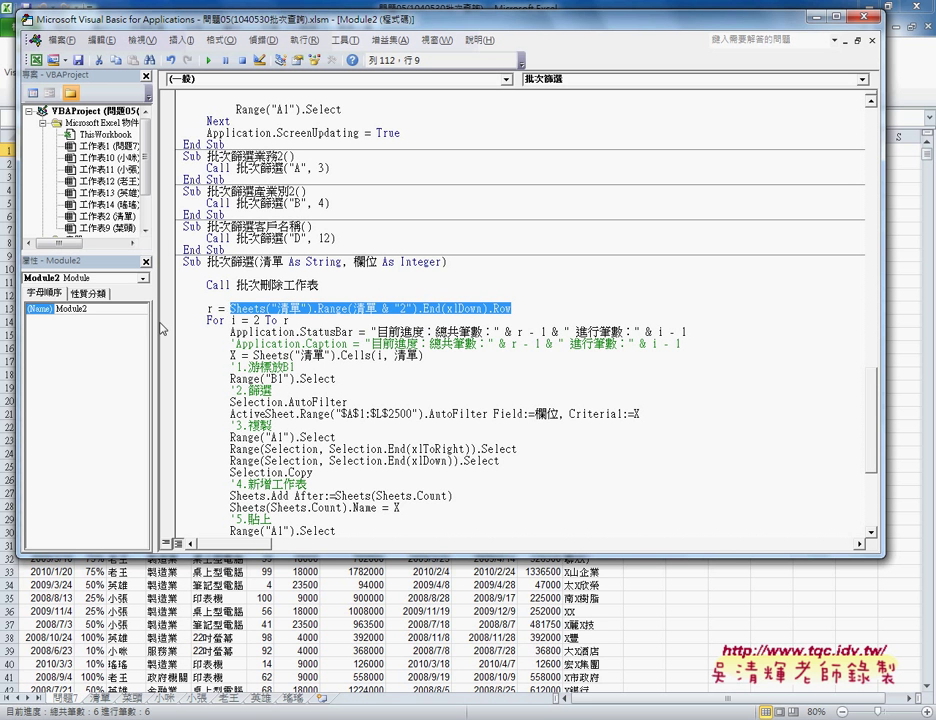
click(173, 323)
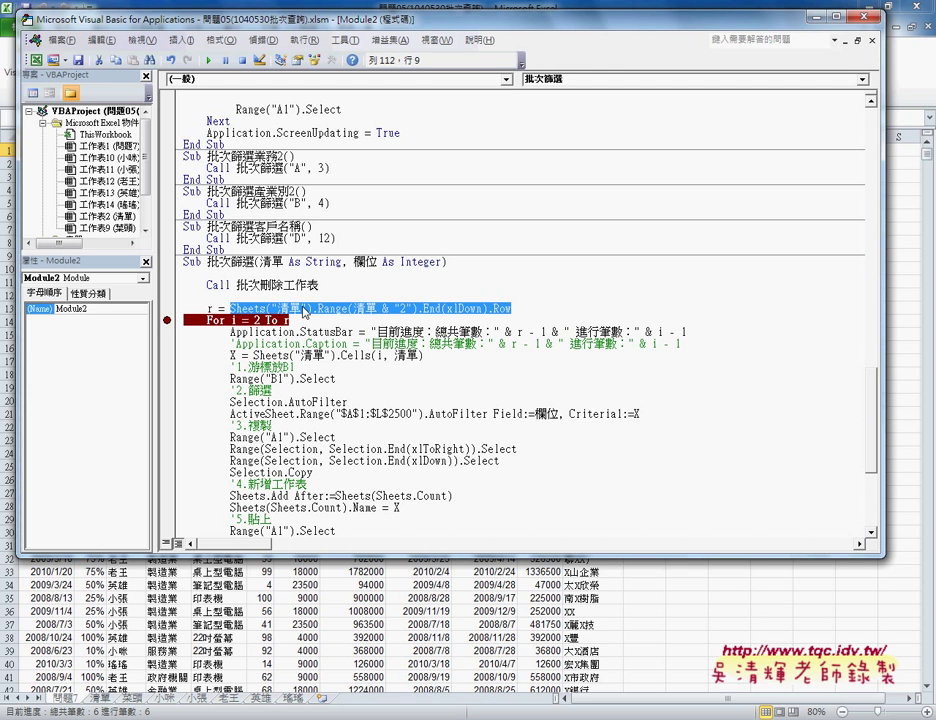
Step: Point out the 批次篩選 calls inside 批次篩選業務2 and 批次篩選產業別2
click(291, 310)
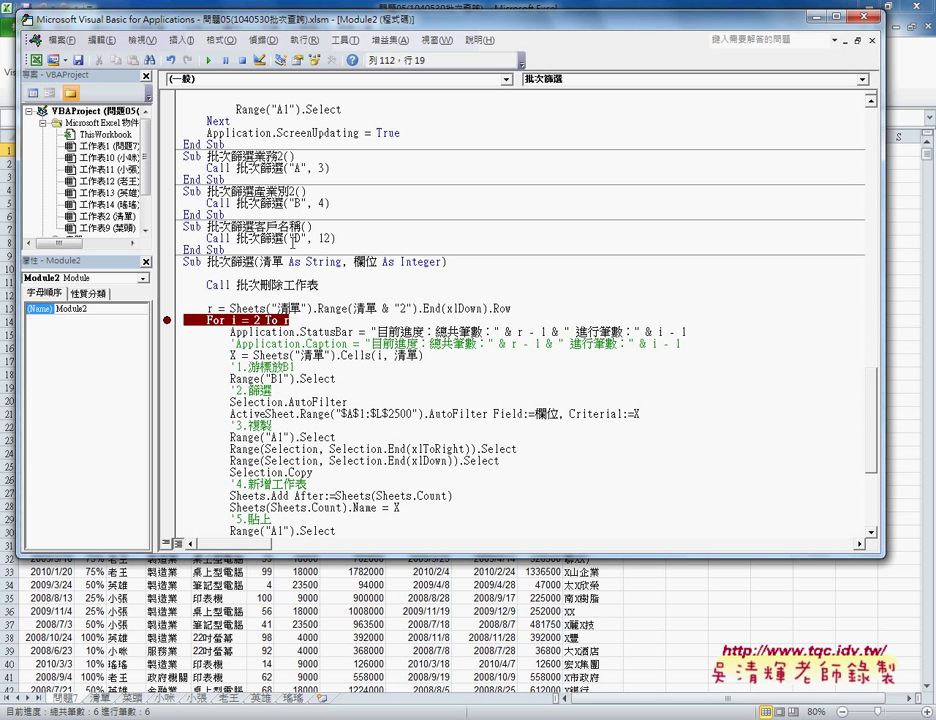
click(255, 169)
click(265, 203)
Step: Highlight the Sheets(Sheets.Count).Name = X line and set a breakpoint on Range("A1").Select
scroll(328, 472, down, 1)
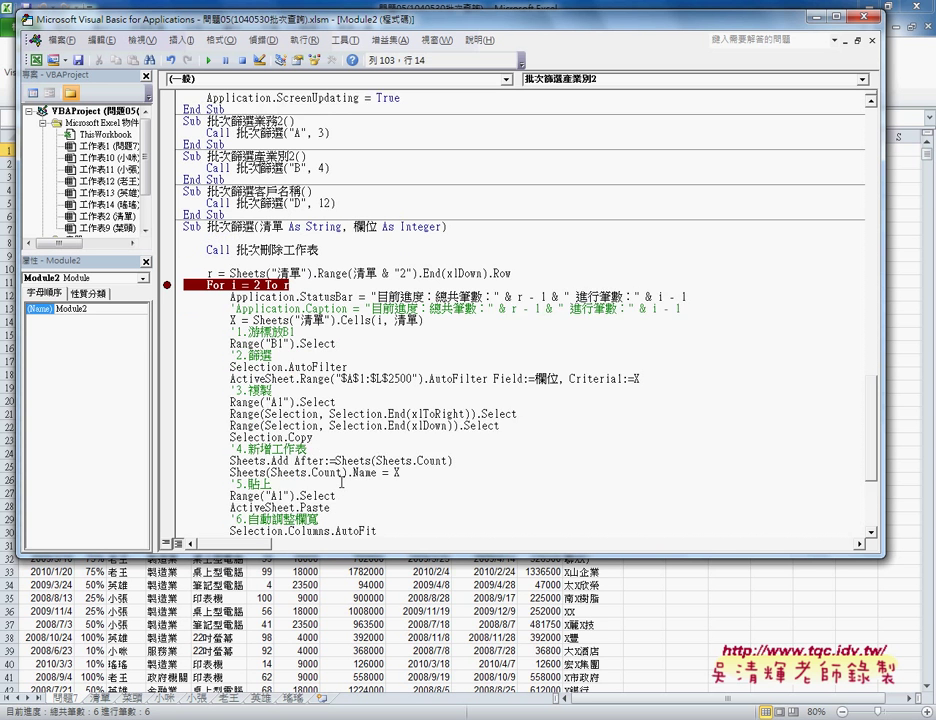
scroll(330, 465, down, 1)
click(335, 441)
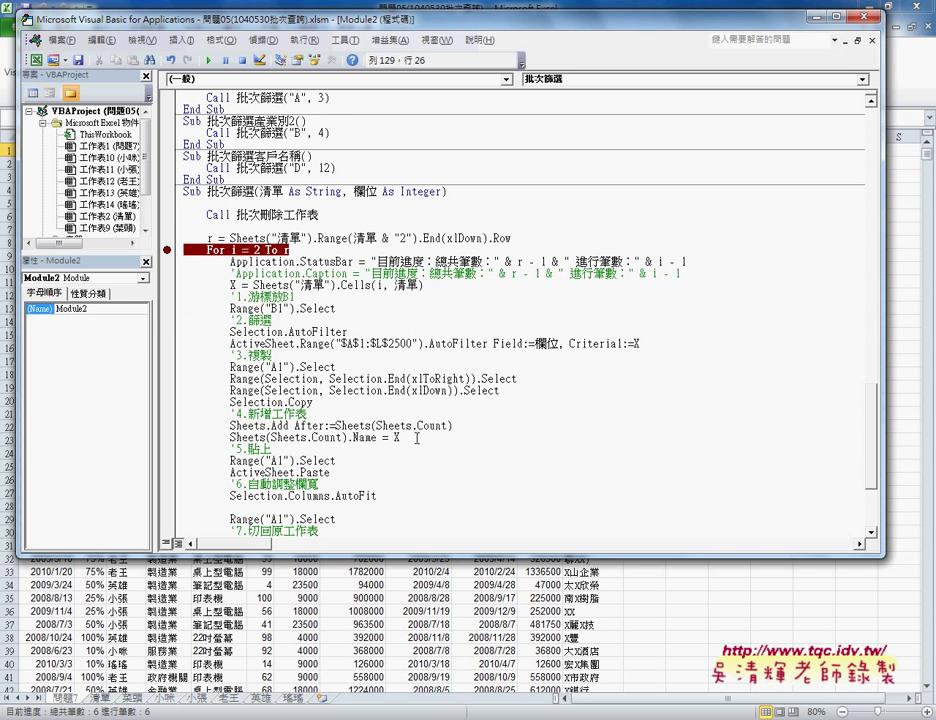
drag(401, 441, 178, 437)
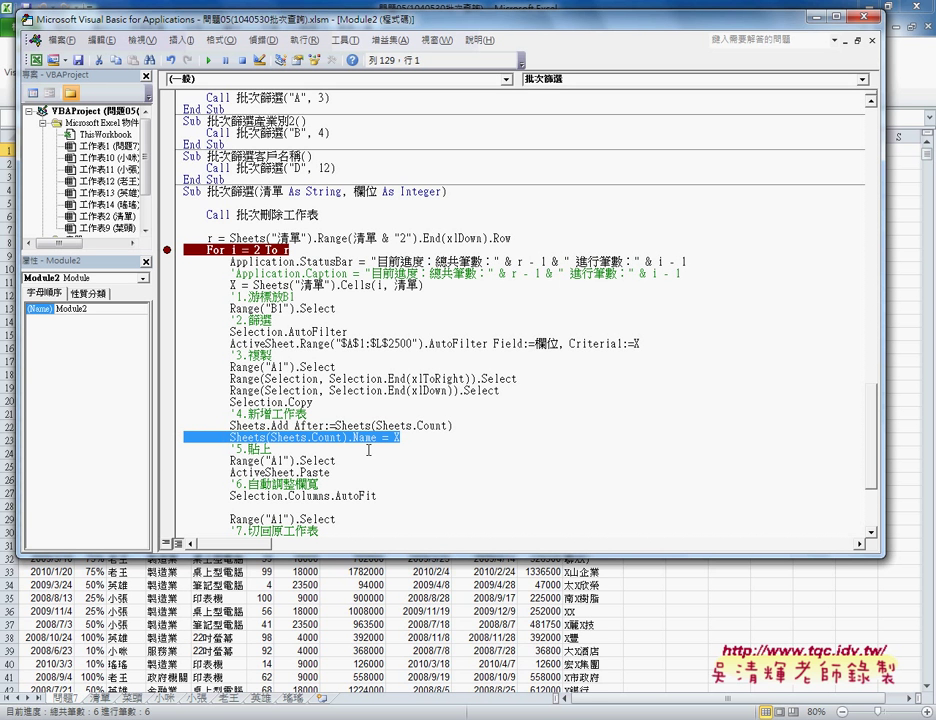
click(171, 461)
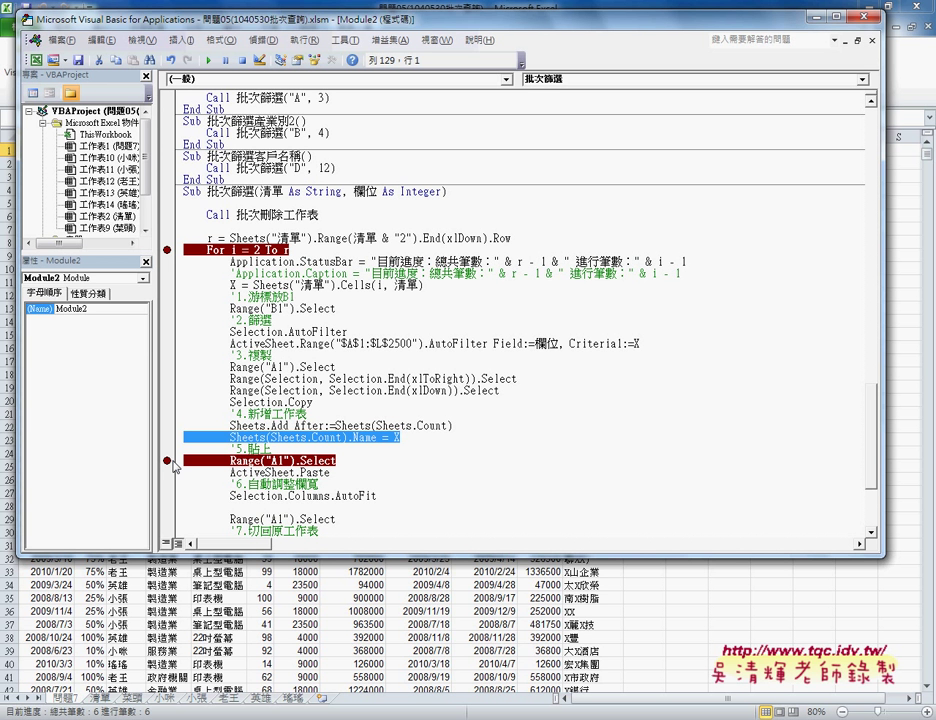
Step: Insert an indented On Error Resume Next line below the 批次篩選 Sub header
click(505, 192)
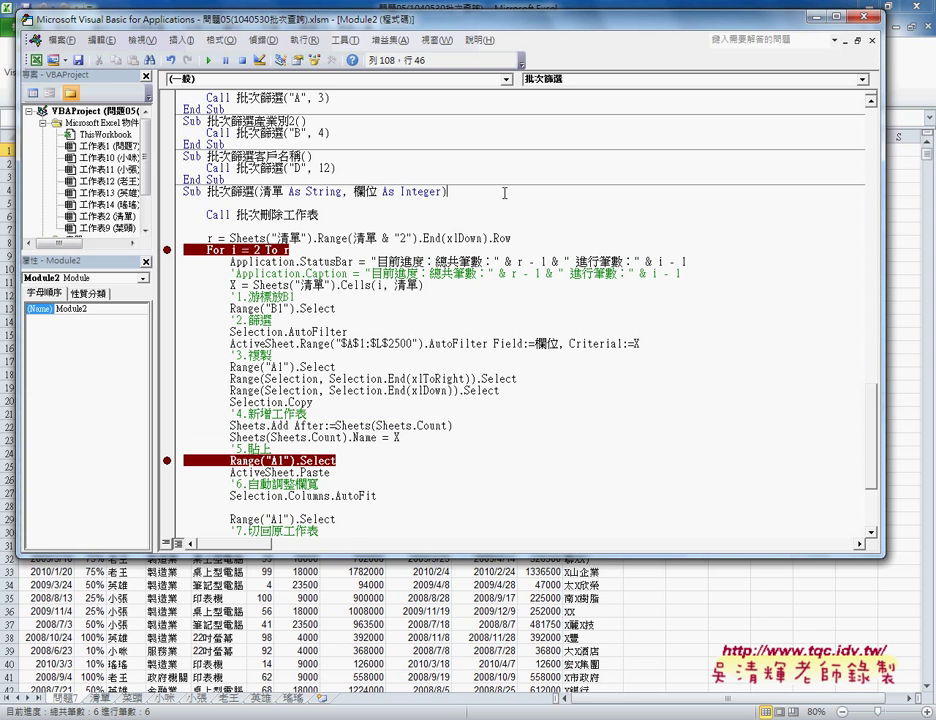
key(Return)
key(Tab)
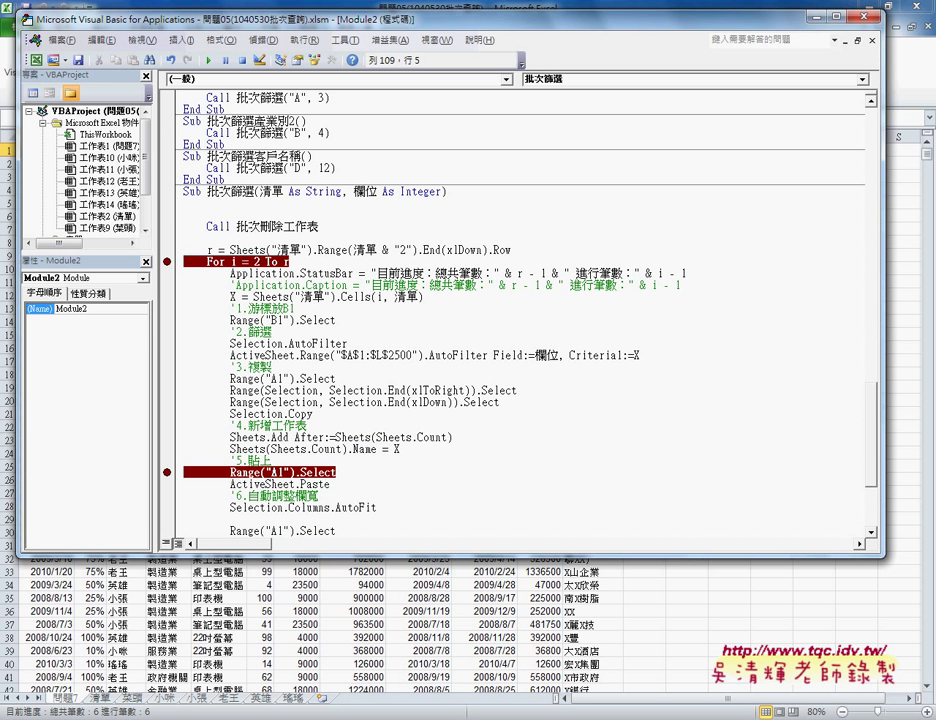
text(on)
text( e)
text(o)
key(BackSpace)
text(rro)
text(r)
text( res)
text(ume )
text(next)
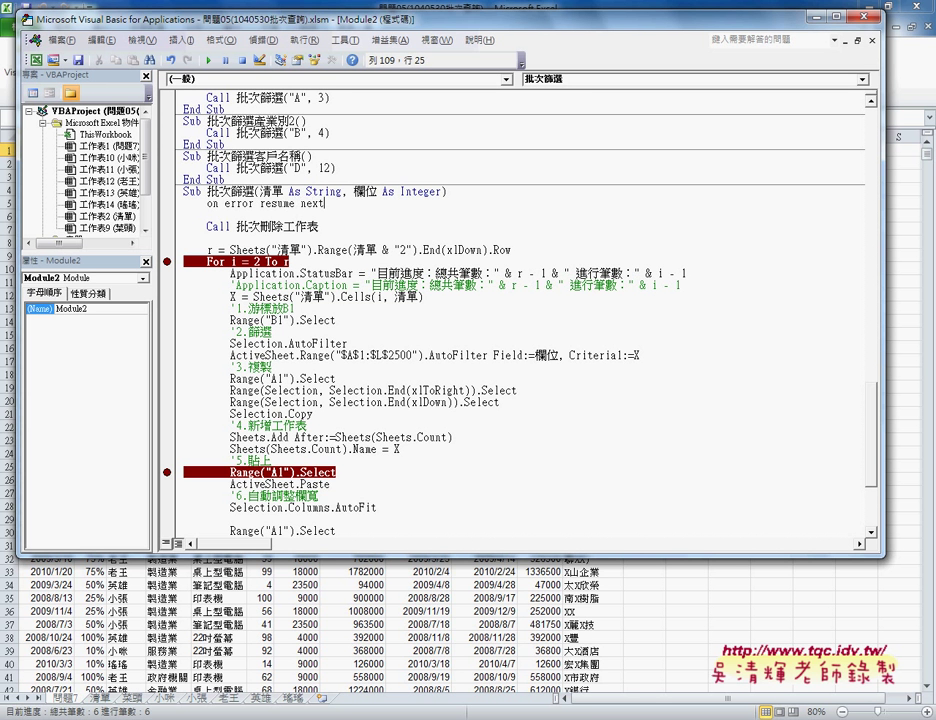
key(Down)
Step: Comment out the On Error Resume Next line with an apostrophe
click(207, 203)
text('O)
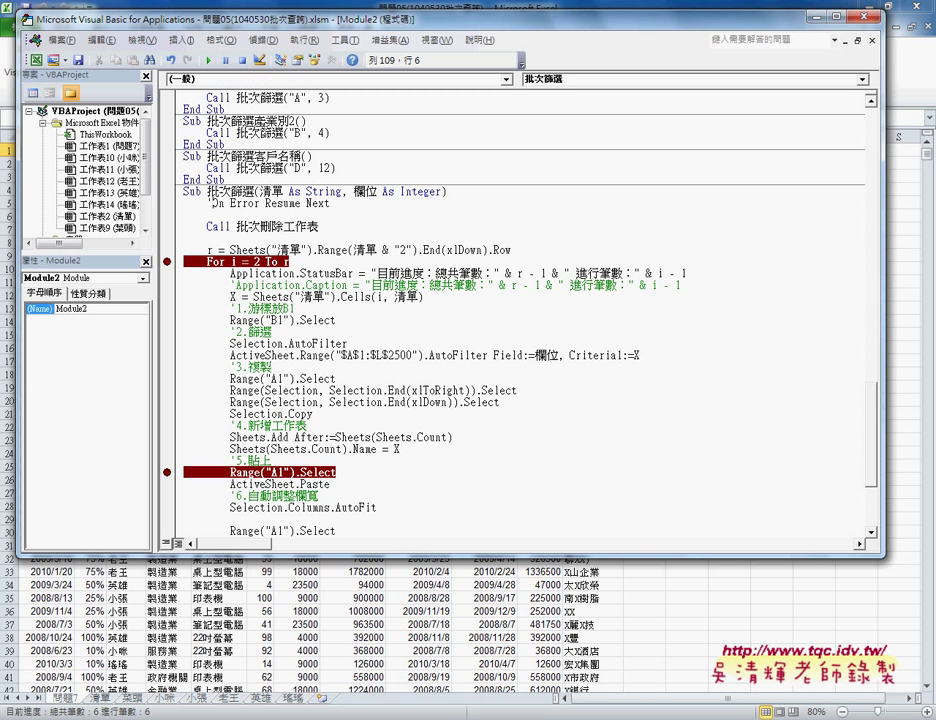
click(268, 133)
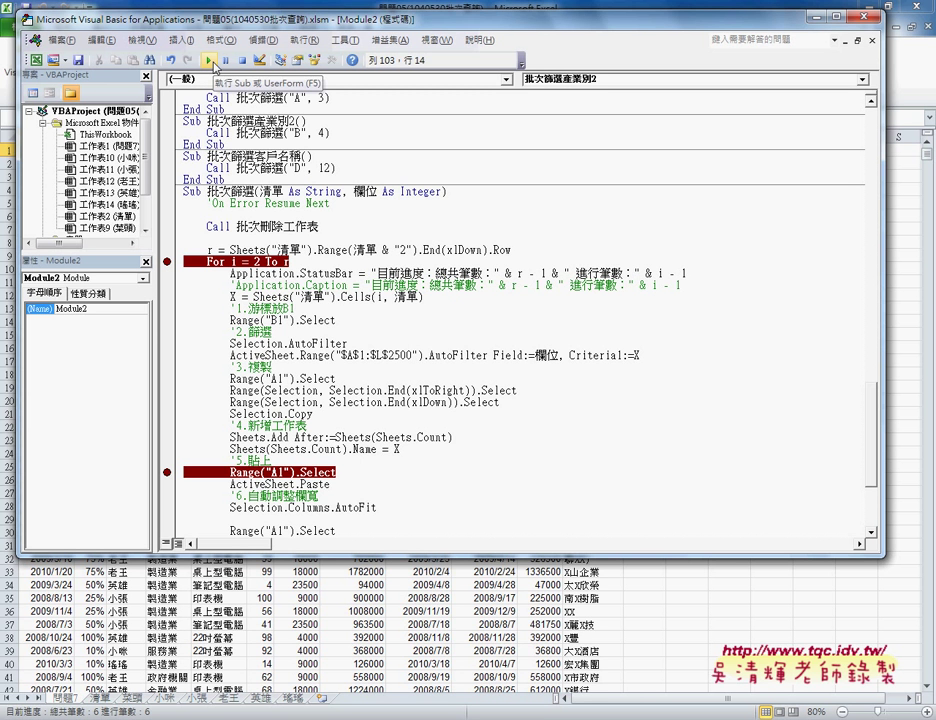
Step: Run 批次篩選產業別2 to the For-loop breakpoint and check the 清單 and 問題7 sheets in Excel
click(213, 61)
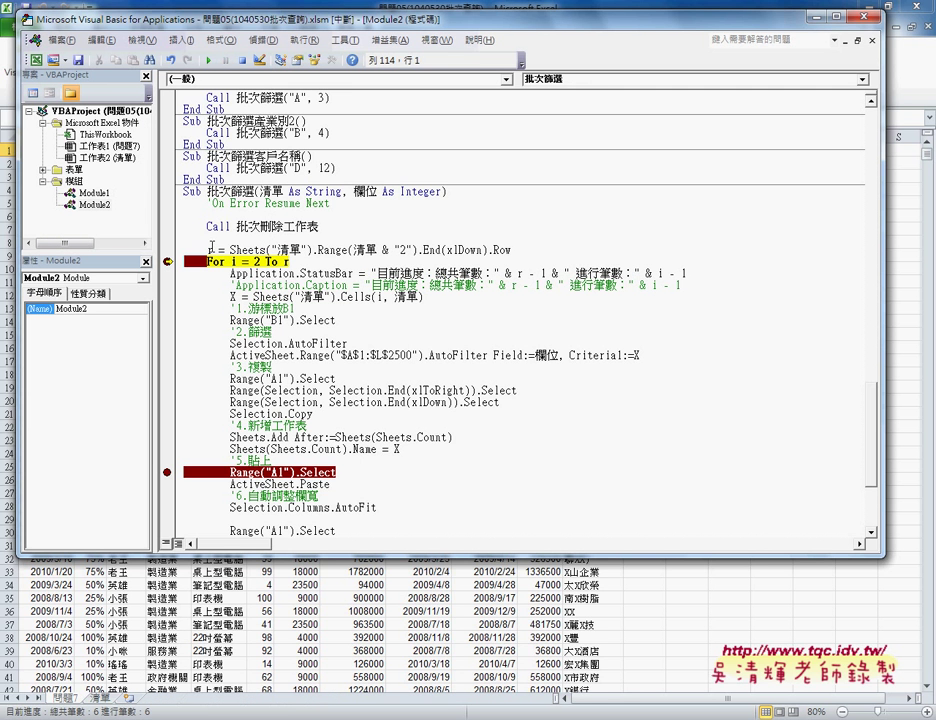
mouse_move(210, 248)
click(100, 700)
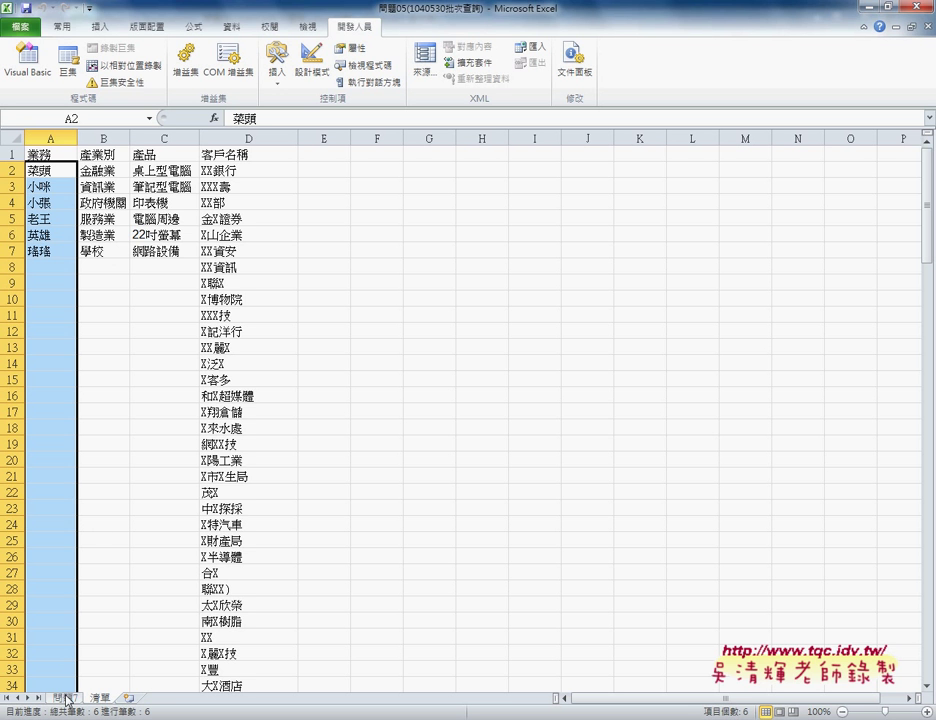
key(ctrl+Page_Up)
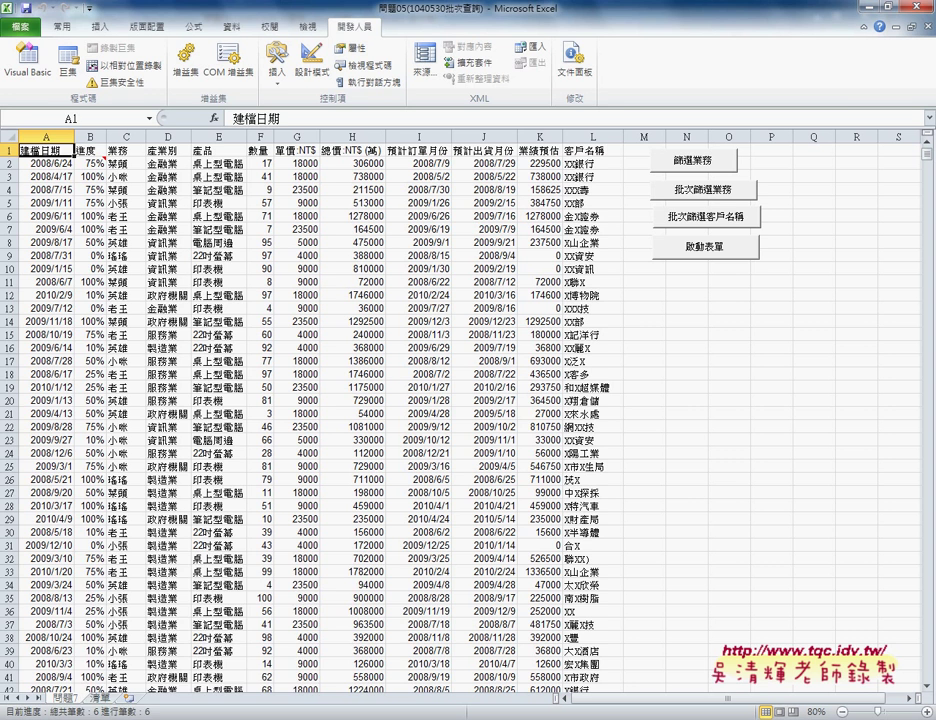
click(297, 637)
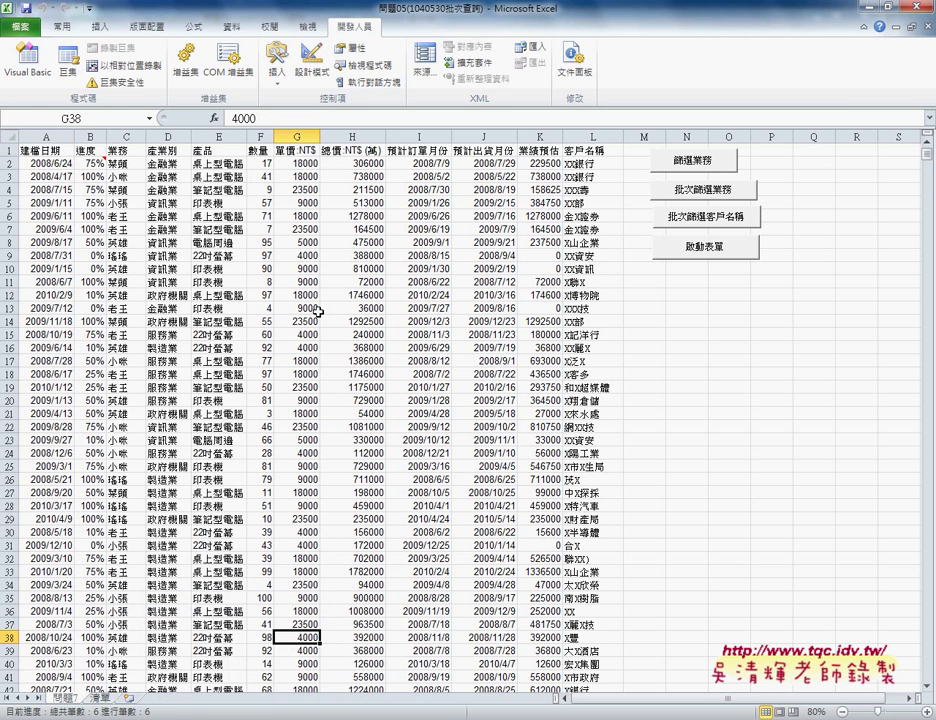
mouse_move(288, 712)
click(320, 695)
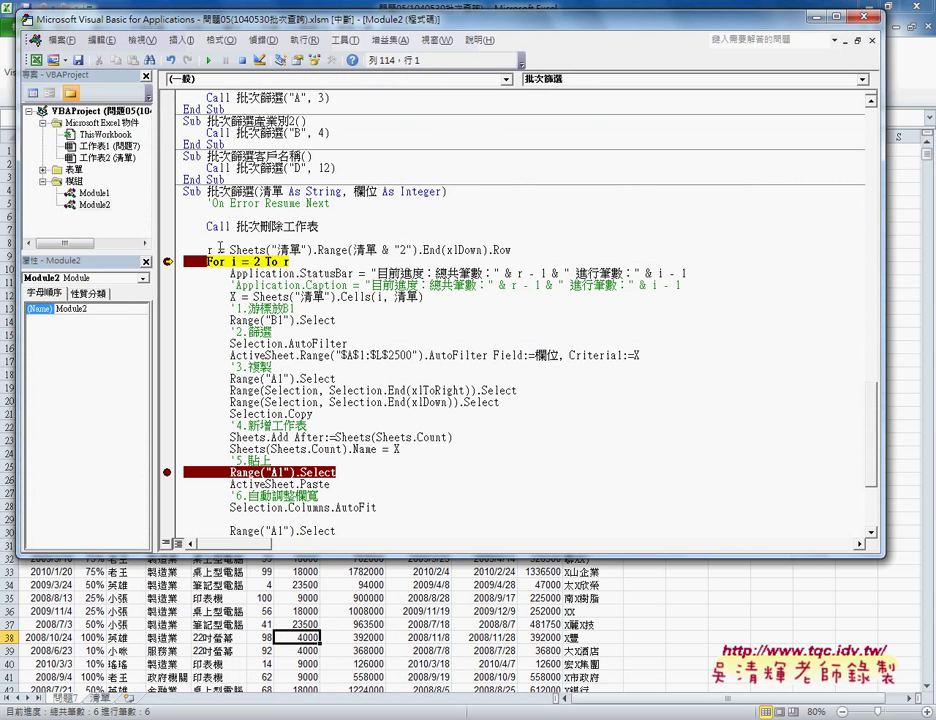
Step: Continue past the paste breakpoint, remove that breakpoint, and let the macro finish creating the category sheets
click(208, 62)
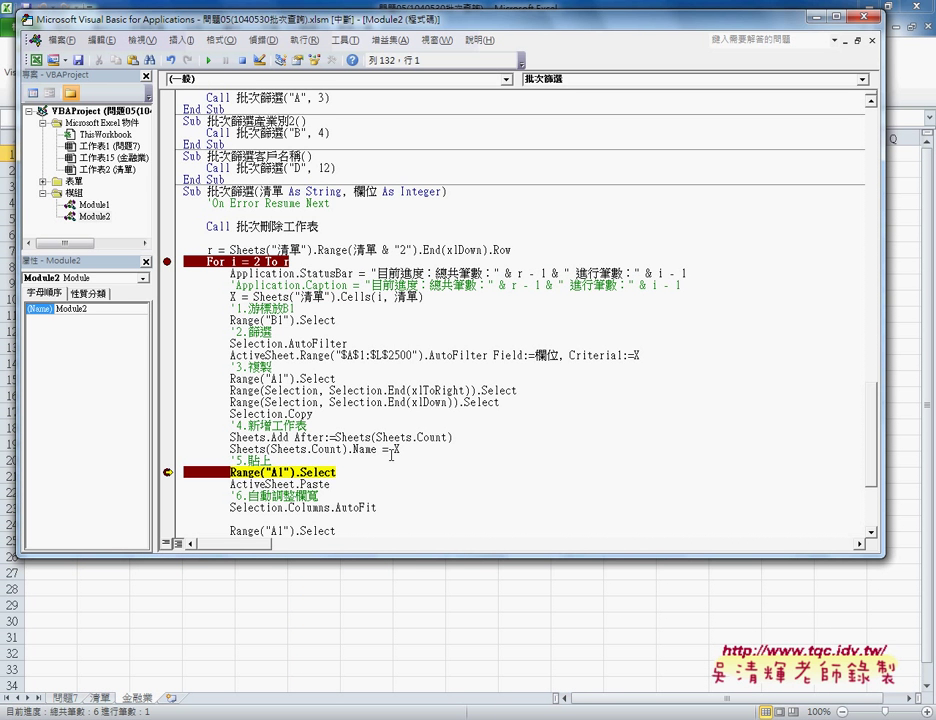
mouse_move(398, 451)
click(208, 60)
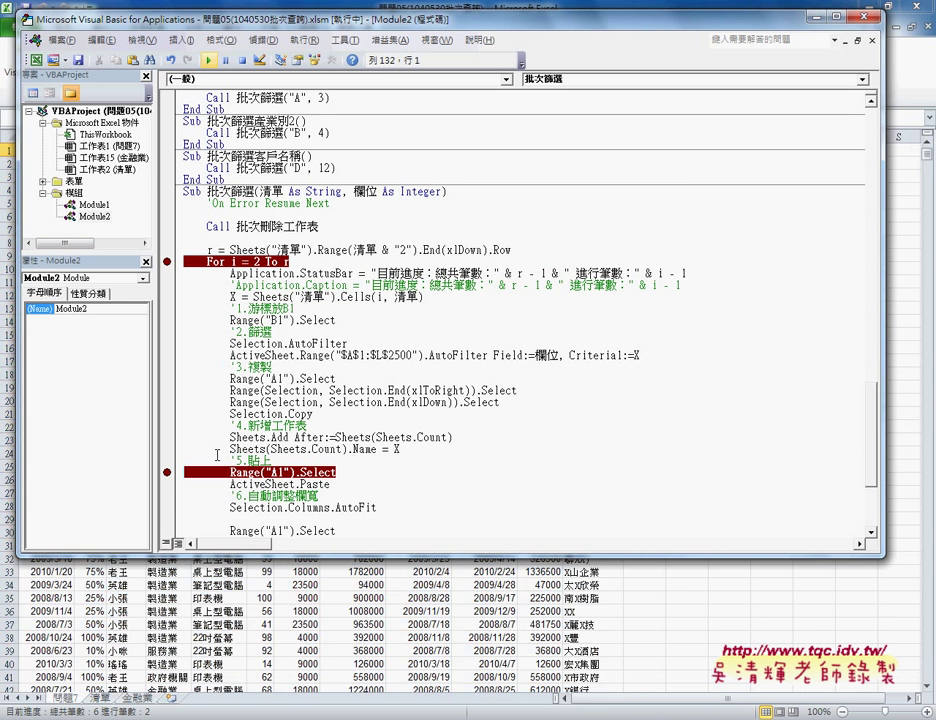
click(167, 472)
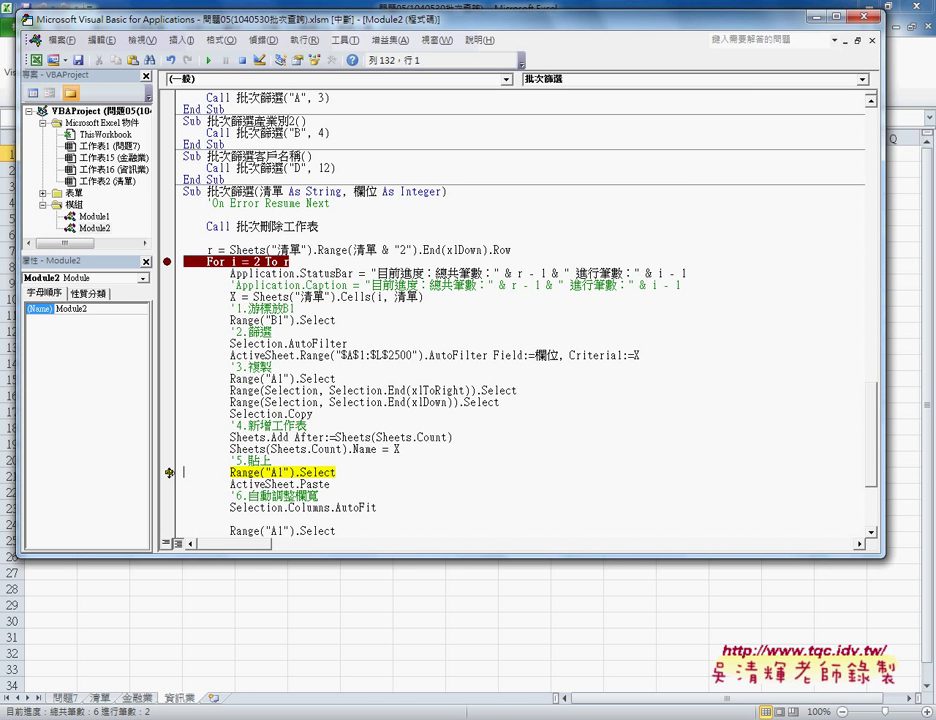
click(206, 60)
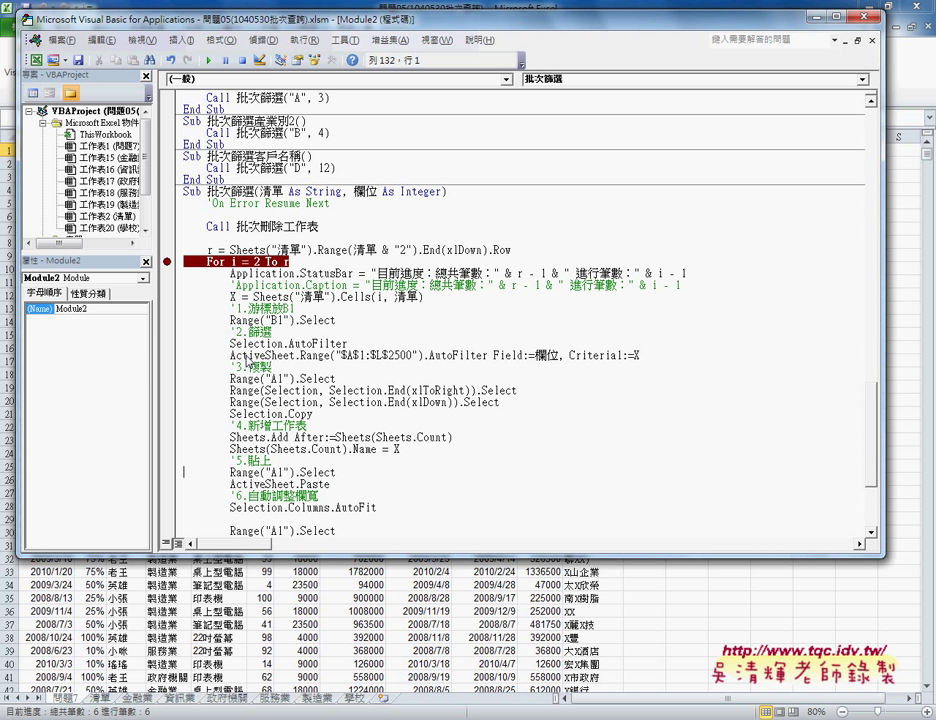
click(397, 211)
Step: Add Application.ScreenUpdating = False below the commented On Error line
key(Tab)
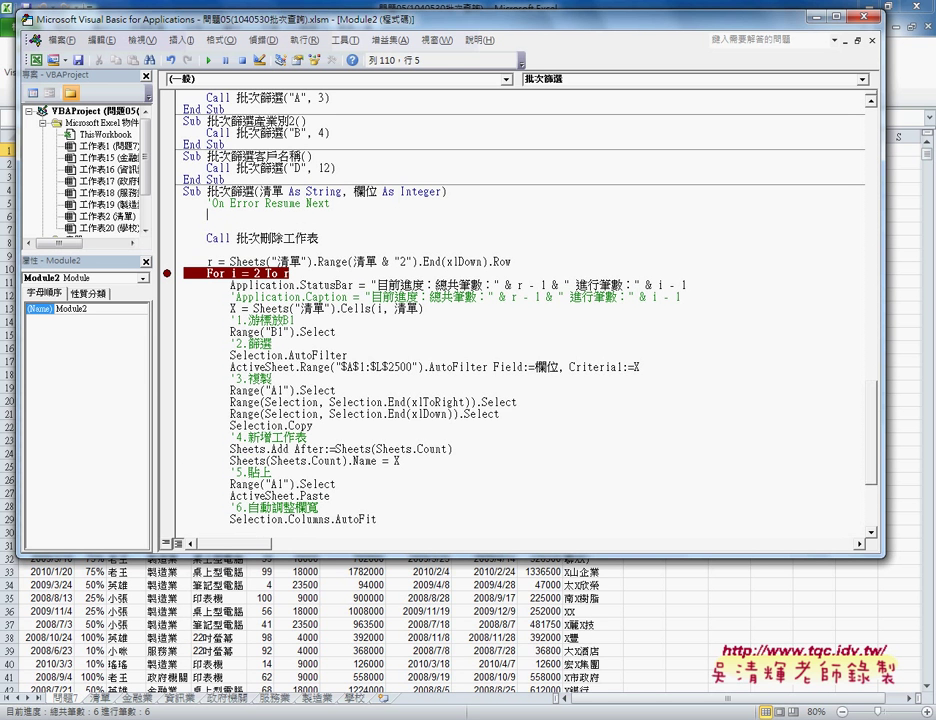
key(Return)
text(a)
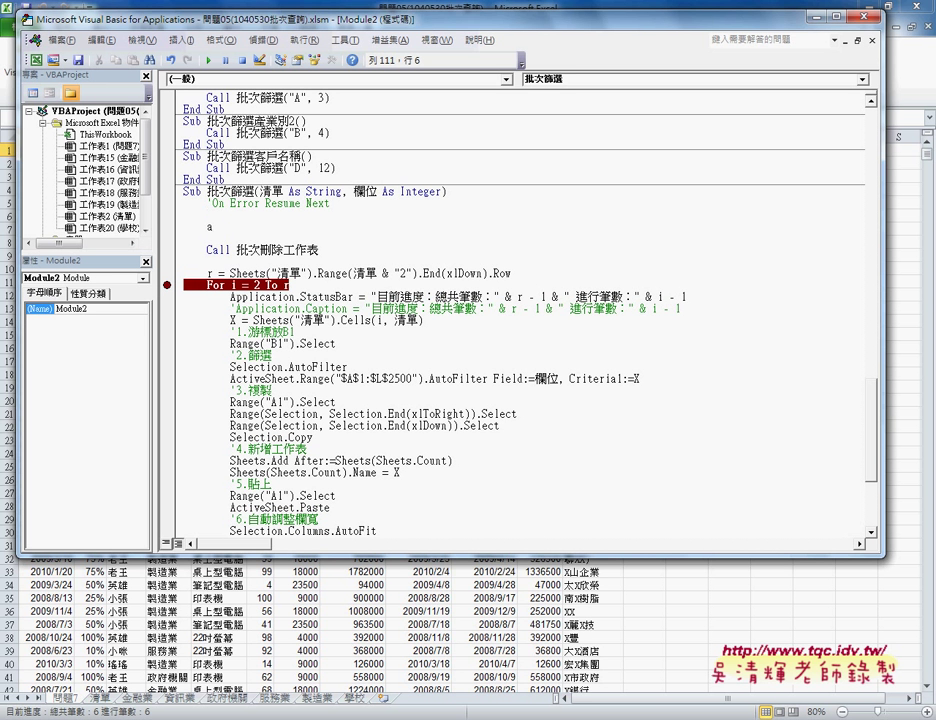
text(ppl)
text(icat)
text(ion)
text(.s)
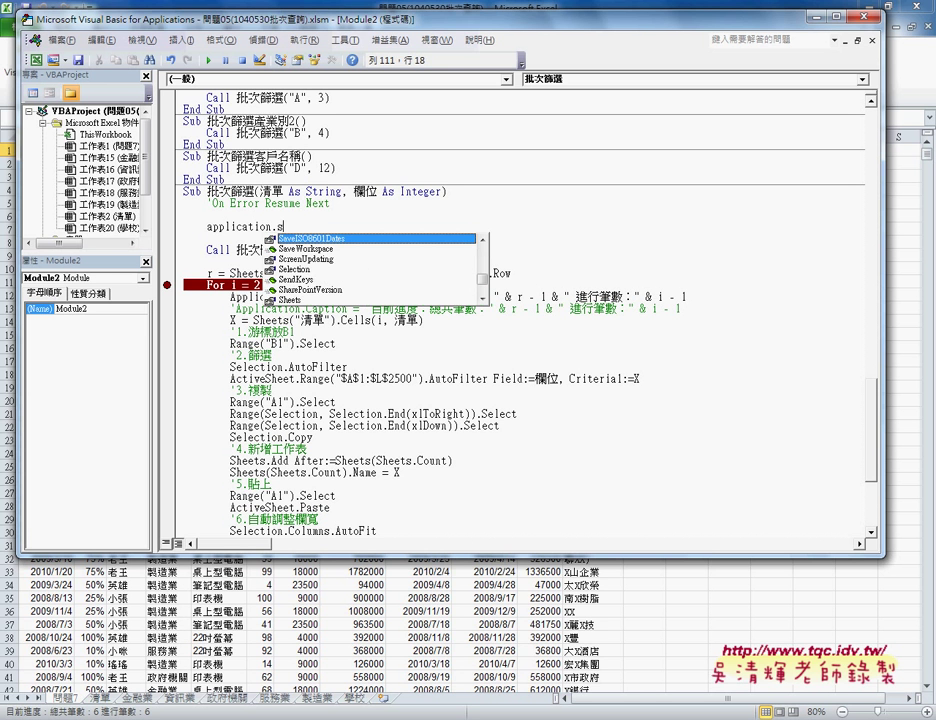
text(creenUpdating)
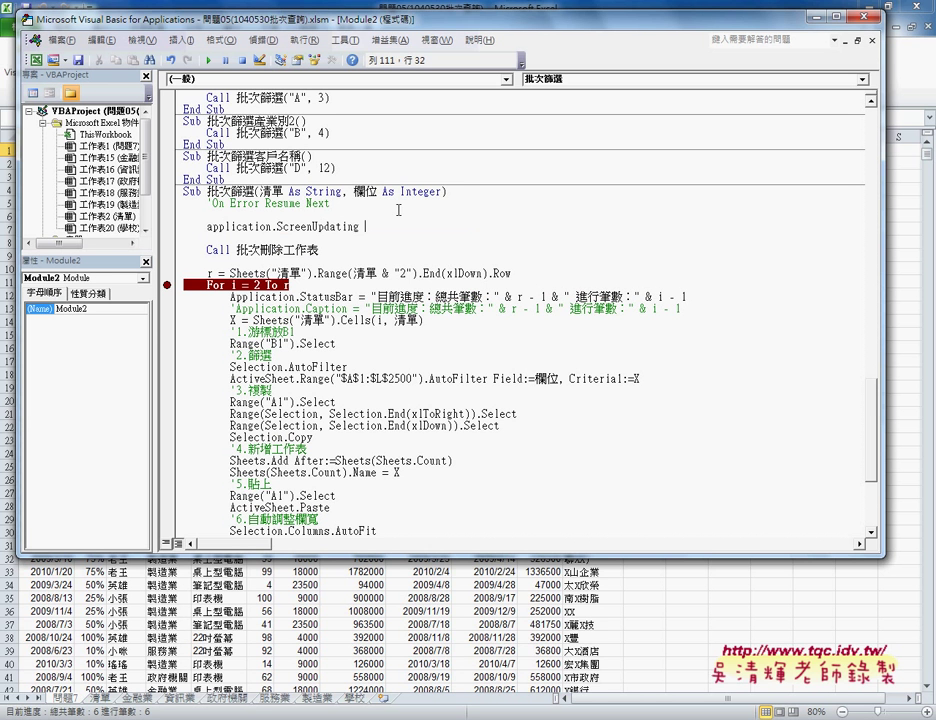
text( =False)
key(ctrl+shift+Left)
key(ctrl+shift+Left)
key(ctrl+shift+Left)
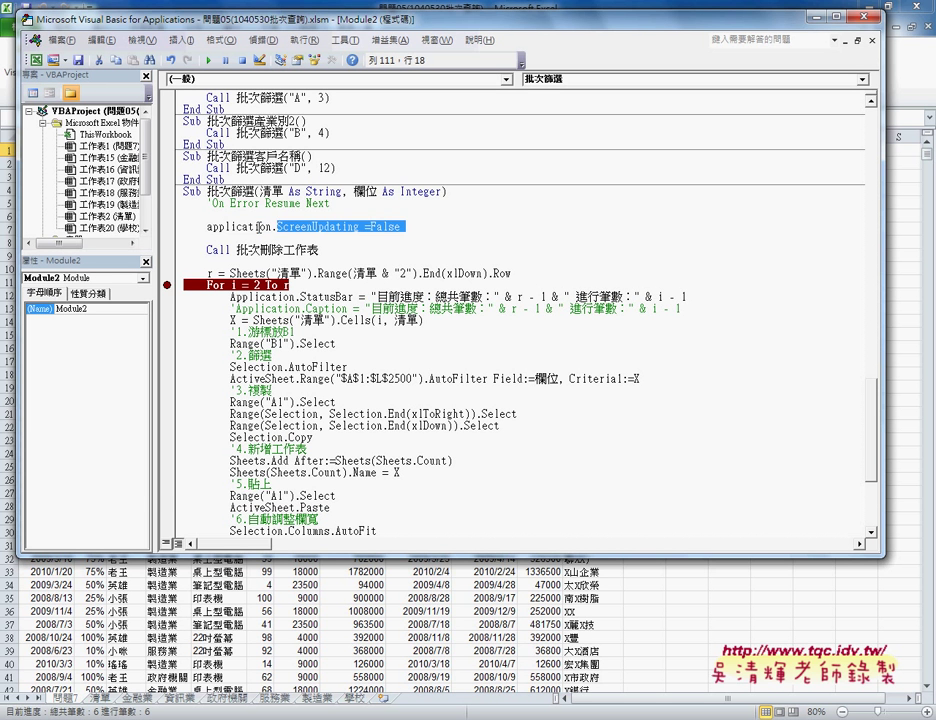
key(ctrl+shift+Left)
key(ctrl+shift+Left)
key(shift+Right)
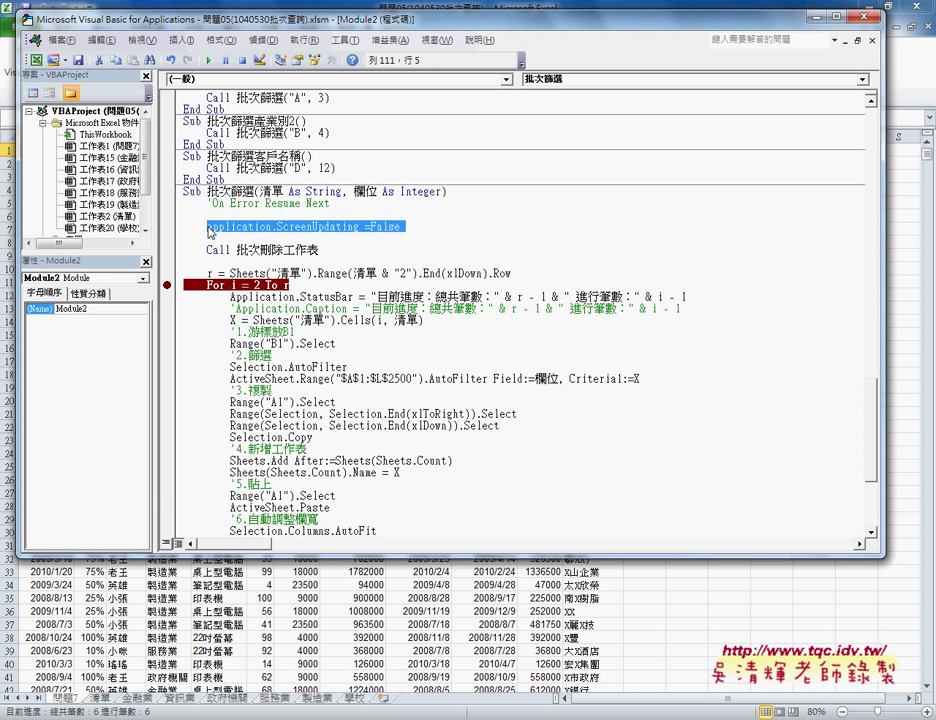
scroll(210, 233, down, 4)
scroll(210, 233, down, 1)
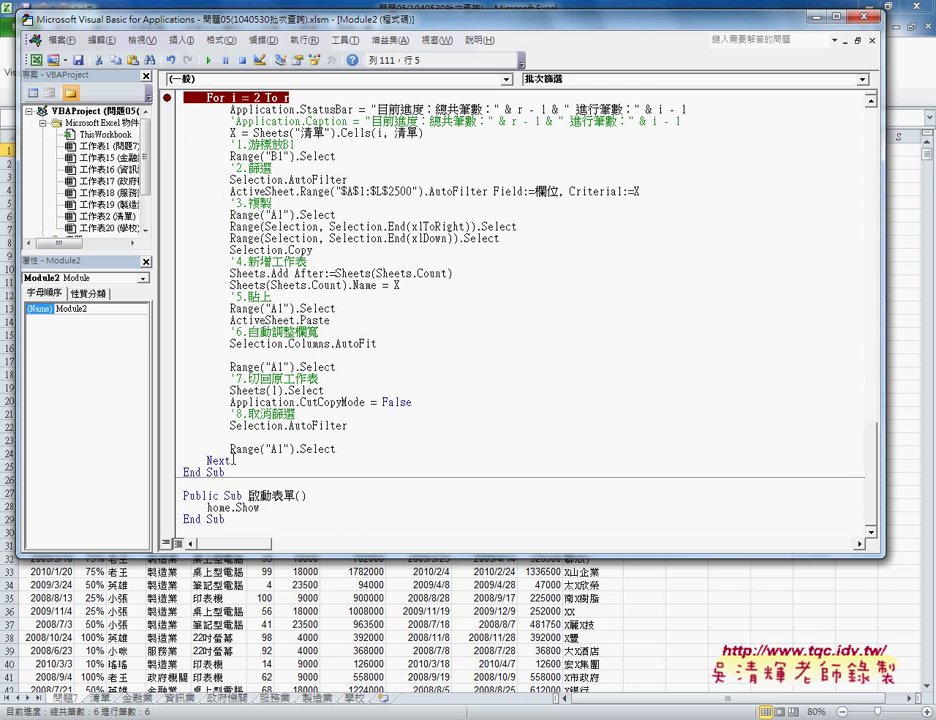
Step: Add Application.ScreenUpdating = True after the loop's Next, before End Sub
click(247, 463)
key(Return)
key(Return)
key(Up)
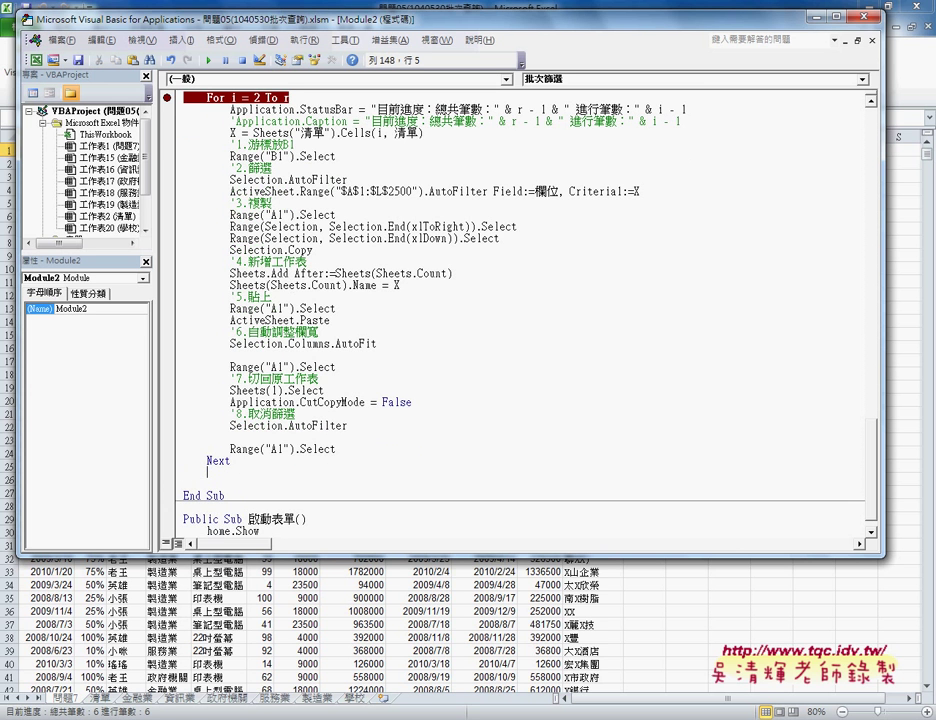
key(Return)
text(application.ScreenUpdating =False)
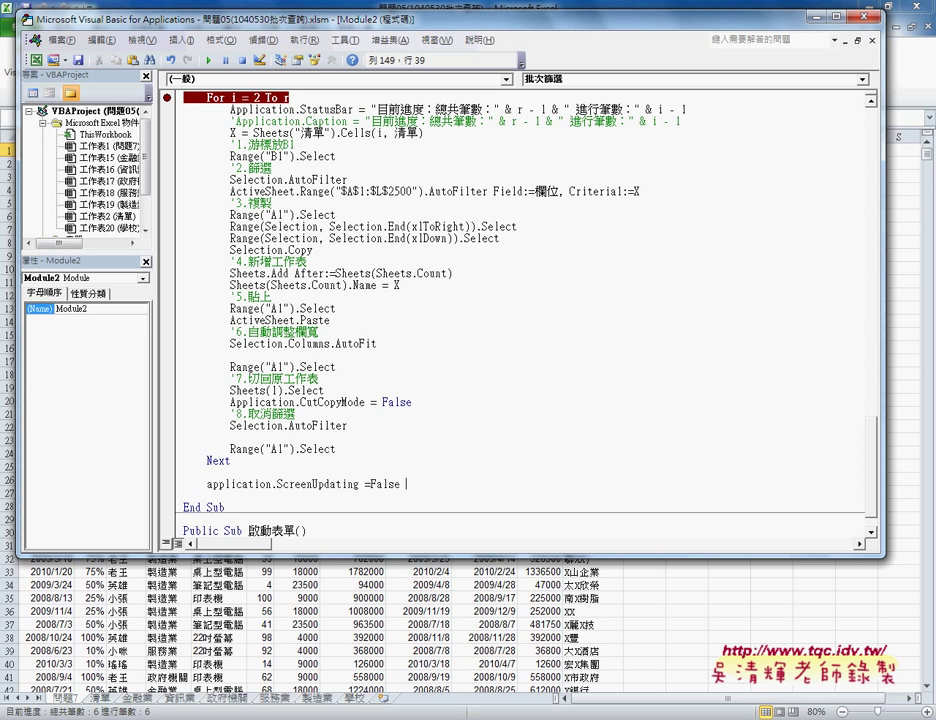
key(BackSpace)
key(BackSpace)
key(BackSpace)
key(BackSpace)
key(BackSpace)
key(BackSpace)
key(BackSpace)
text(=)
key(Down)
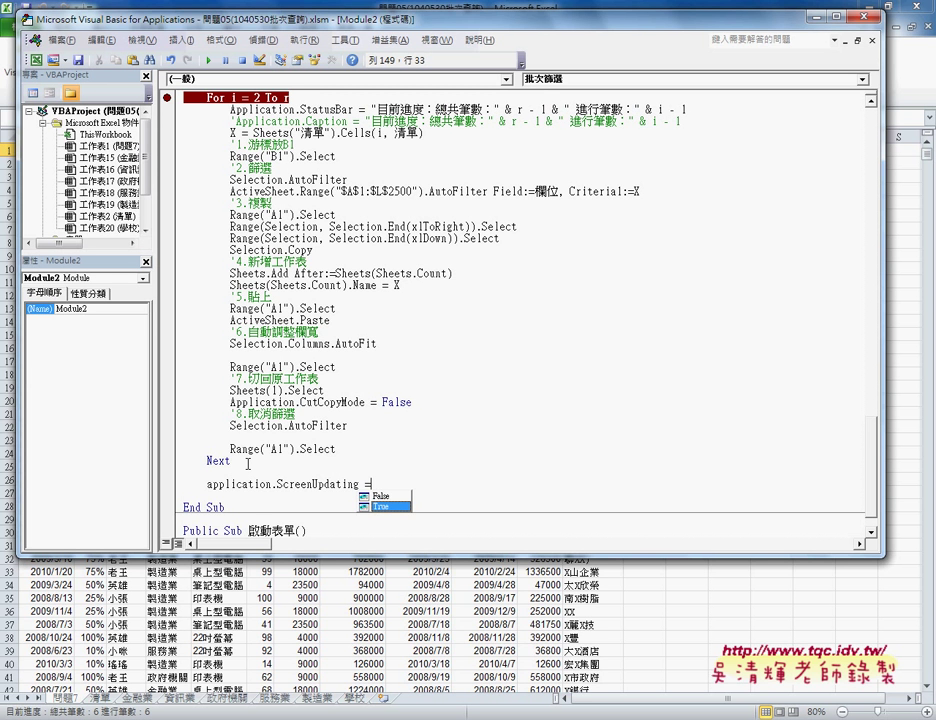
key(Tab)
key(Down)
key(Down)
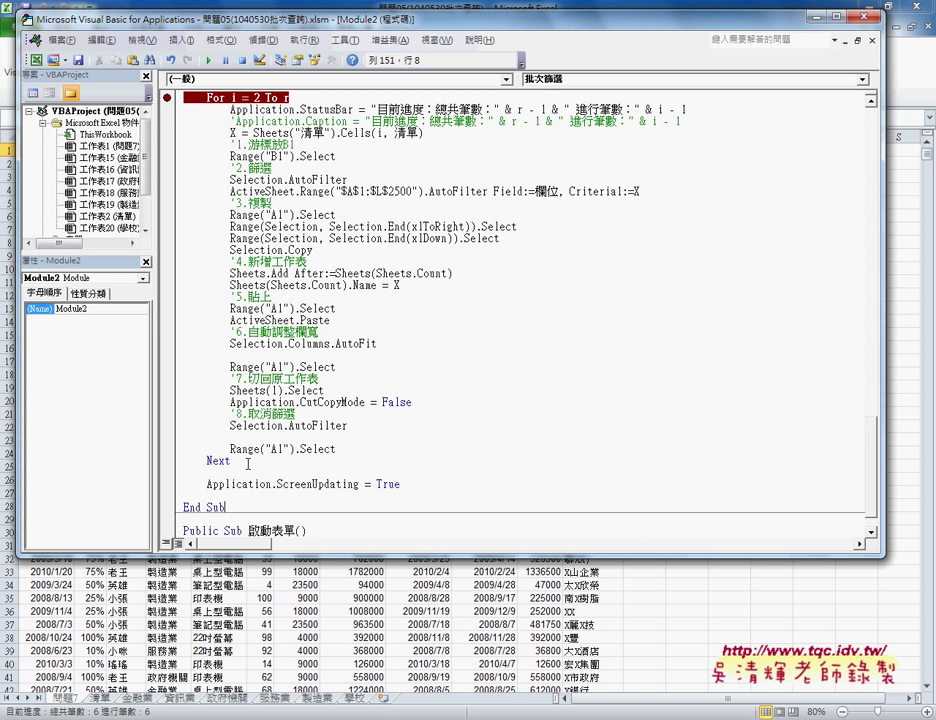
scroll(273, 410, up, 3)
scroll(273, 410, up, 2)
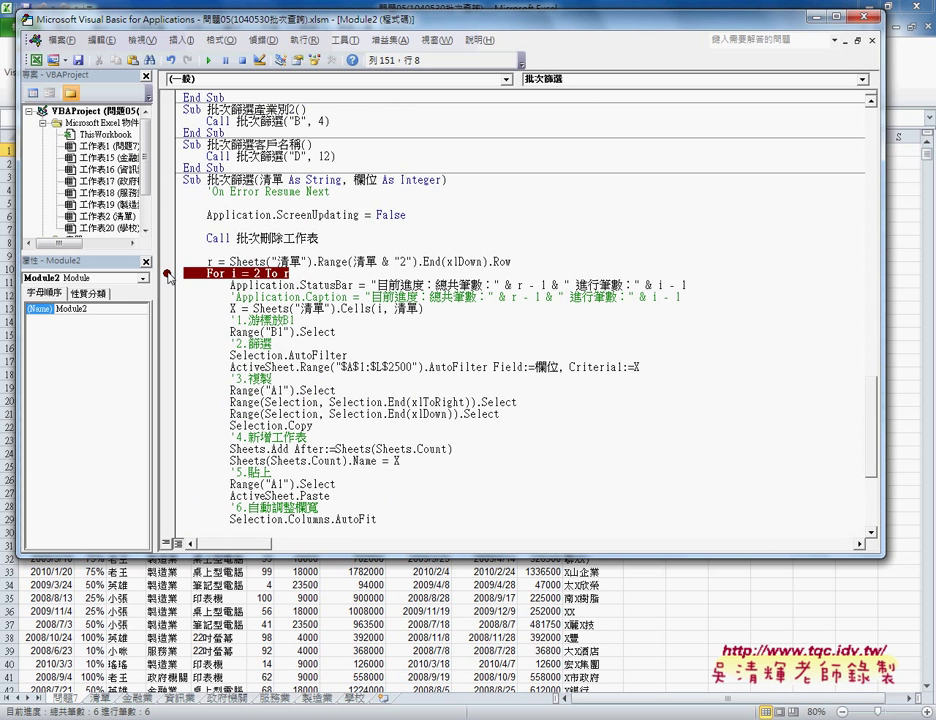
scroll(221, 170, up, 1)
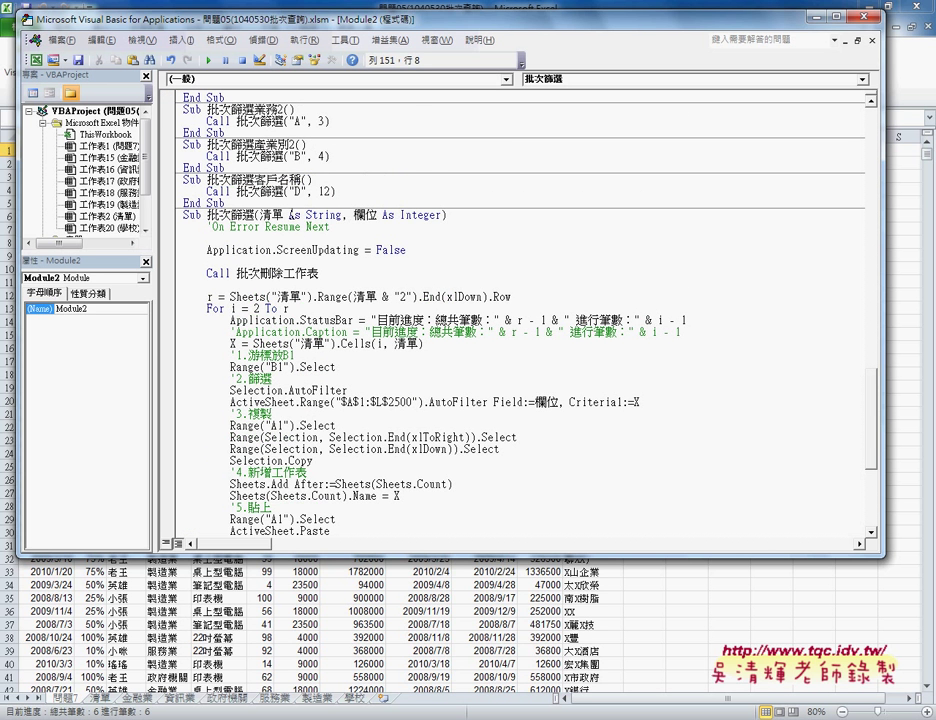
Step: Break 批次篩選客戶名稱 at For i = 2 To r, leaving only 問題7 and 清單, then clear the breakpoint
click(278, 191)
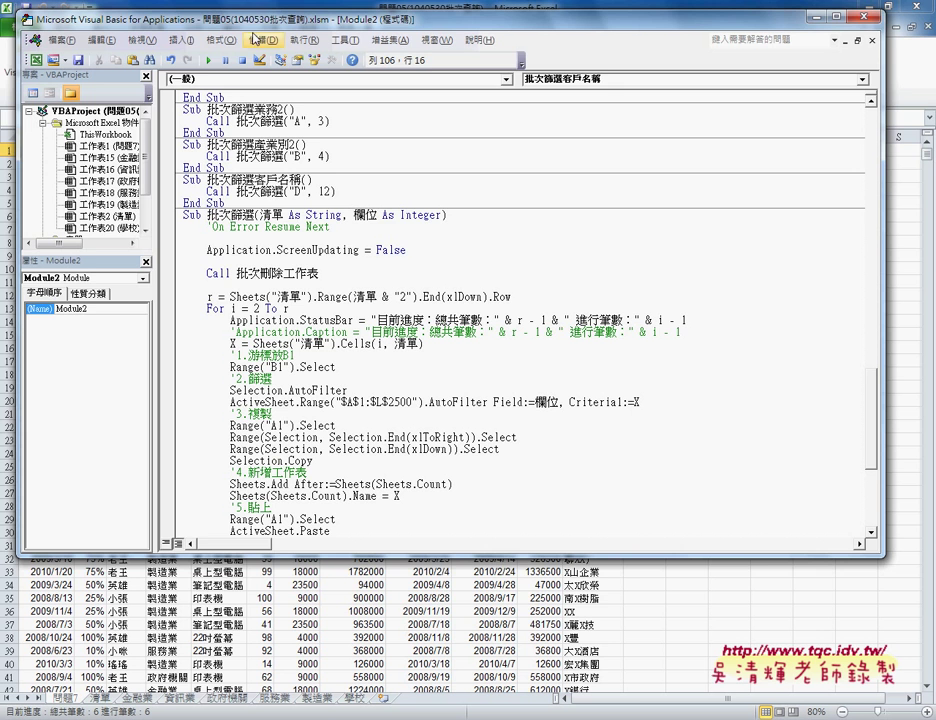
drag(246, 20, 438, 75)
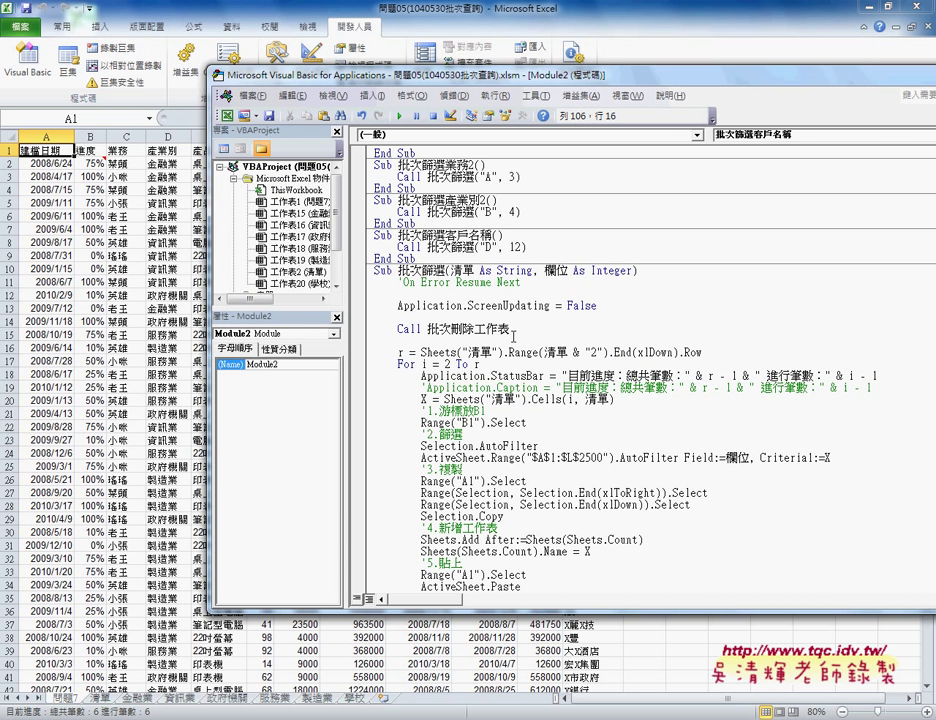
click(358, 364)
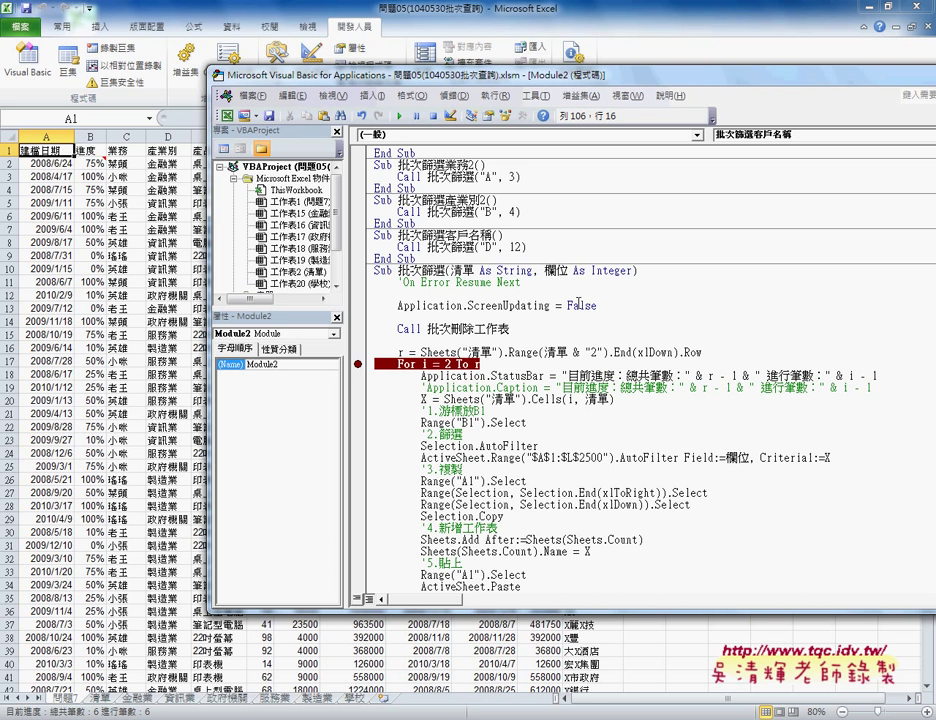
click(399, 116)
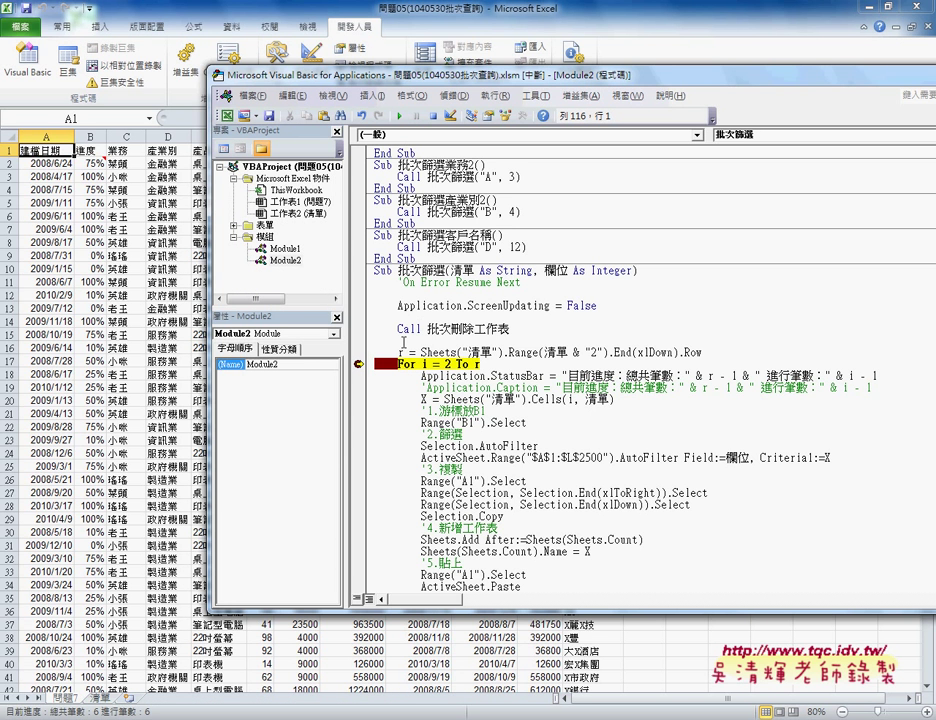
mouse_move(402, 352)
click(359, 364)
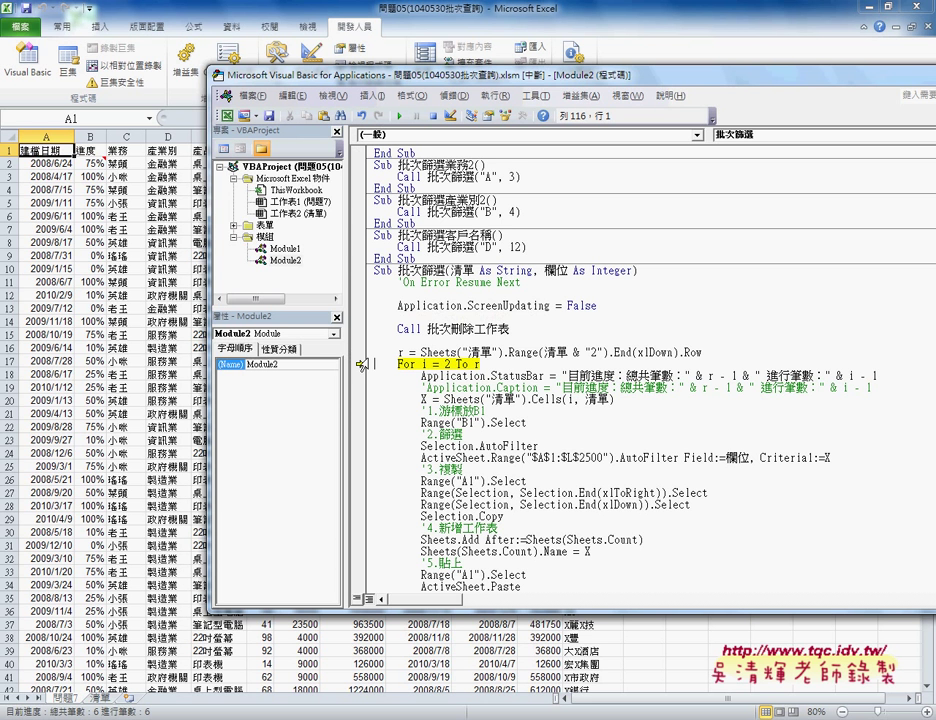
Step: Resume the paused customer-name filter with F5 until progress reaches 155 of 155
key(F5)
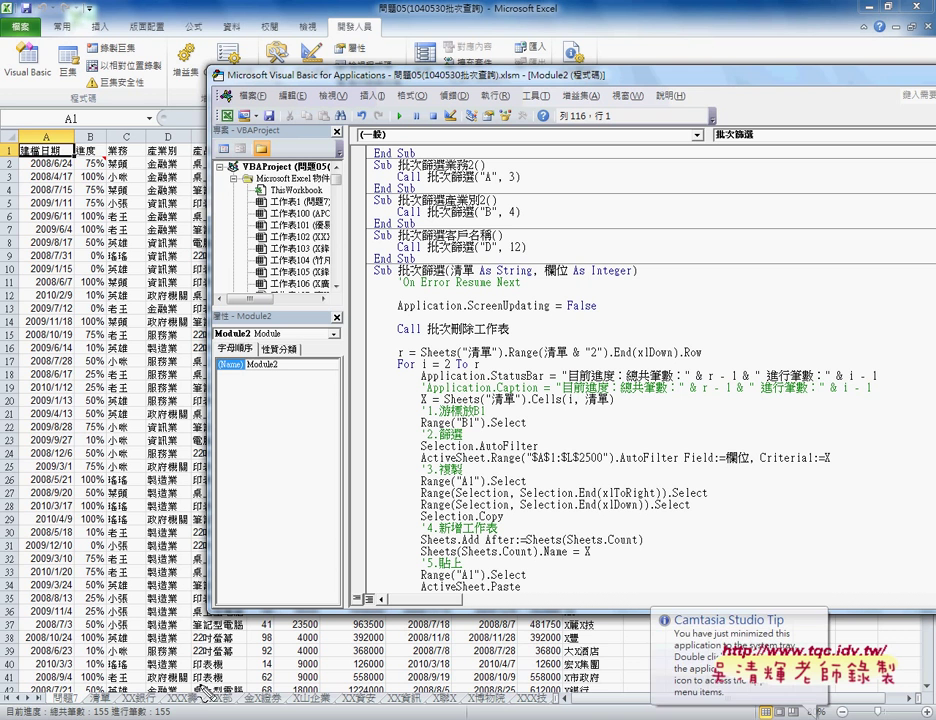
drag(143, 708, 150, 716)
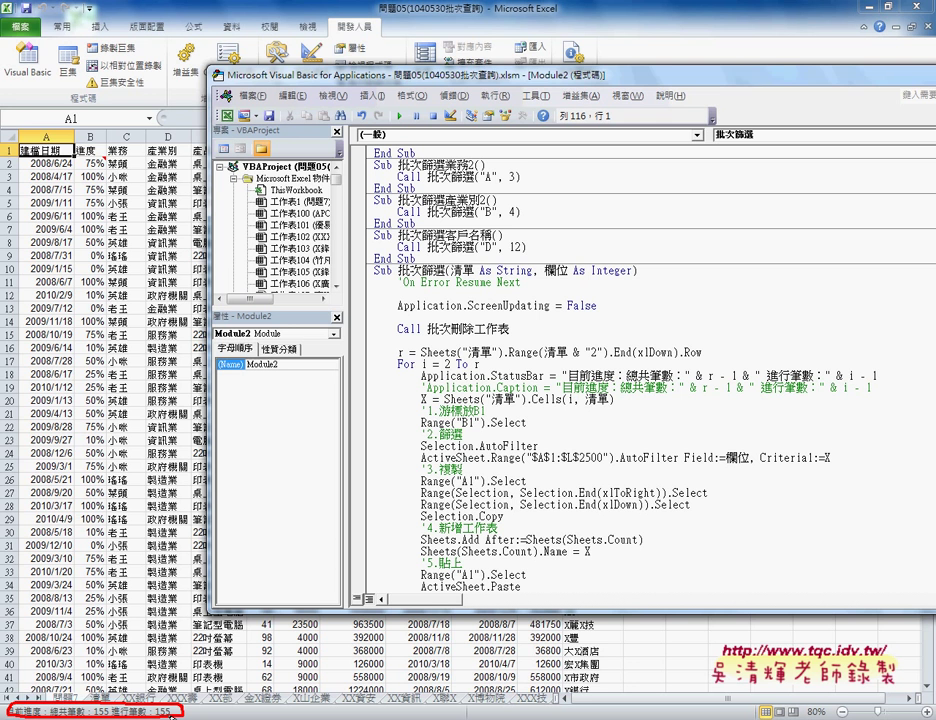
key(Escape)
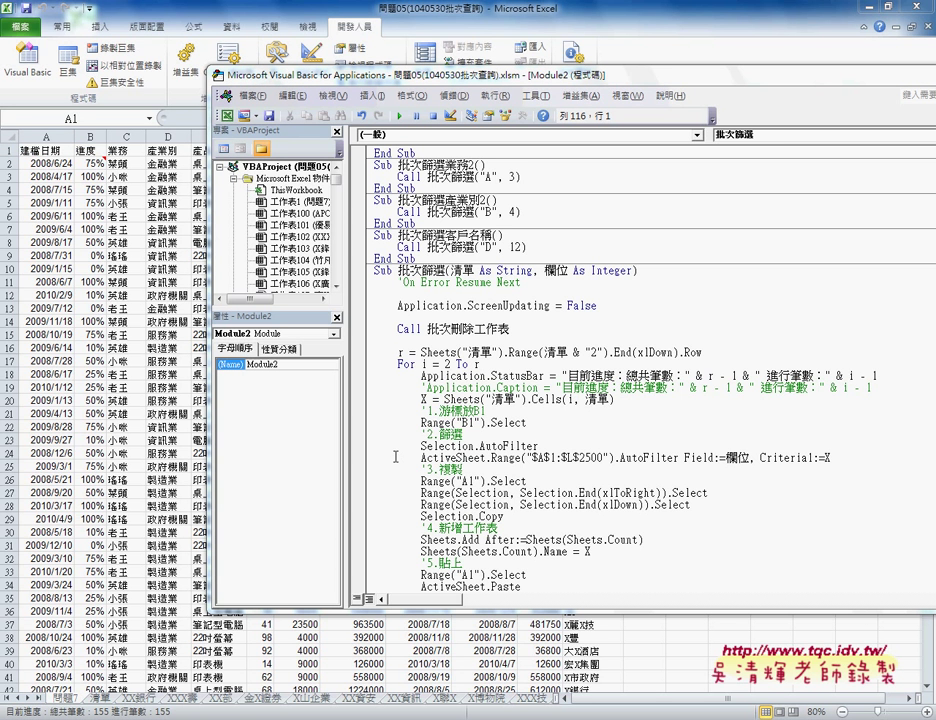
Step: Point out the D and 12 arguments in Call 批次篩選("D", 12), then rerun the macro with F5
click(461, 257)
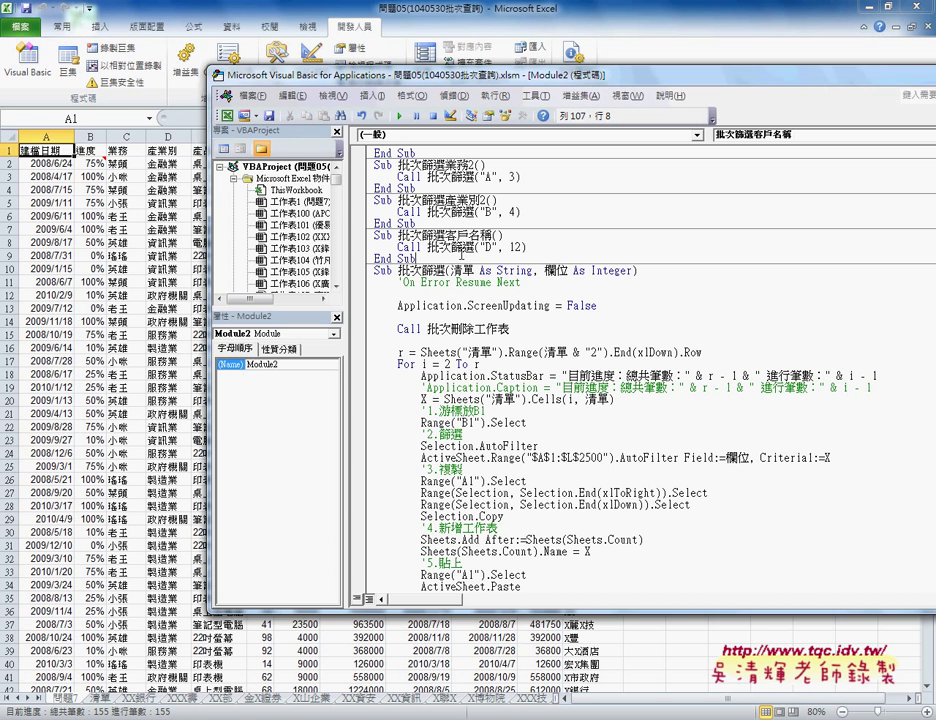
click(432, 247)
double_click(486, 247)
double_click(514, 247)
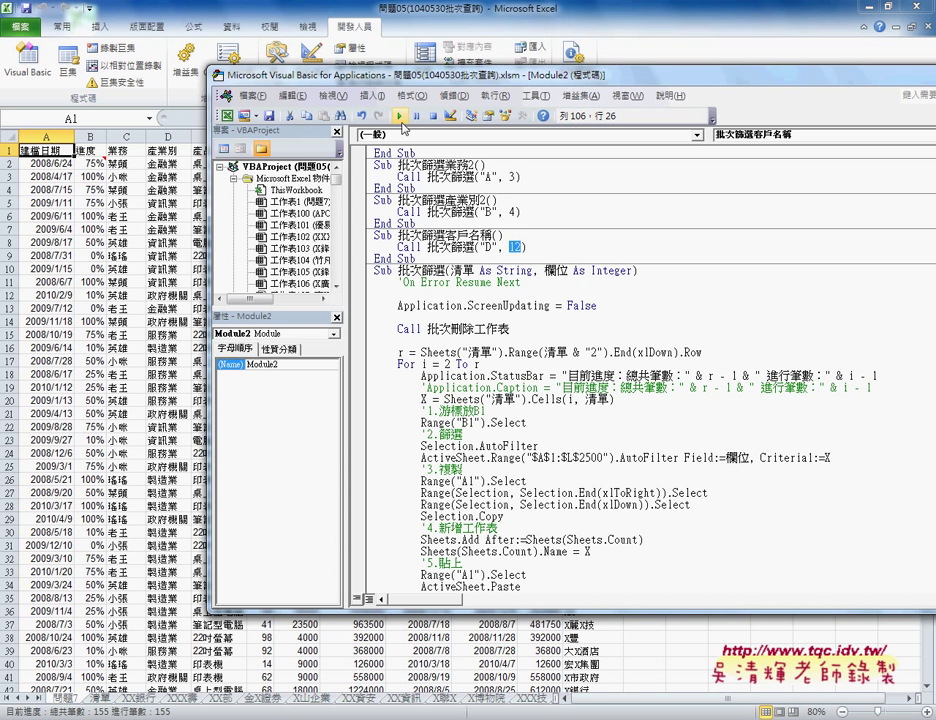
key(F5)
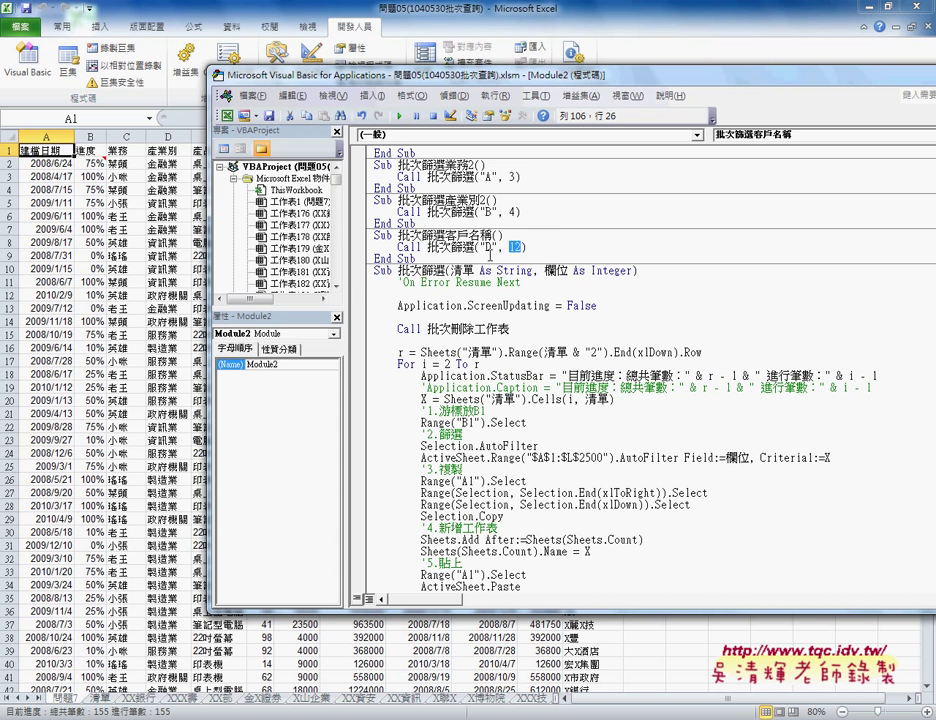
Step: Add MsgBox "" below Call 批次篩選("D", 12), then highlight it and the Application.StatusBar statement
click(538, 245)
key(Return)
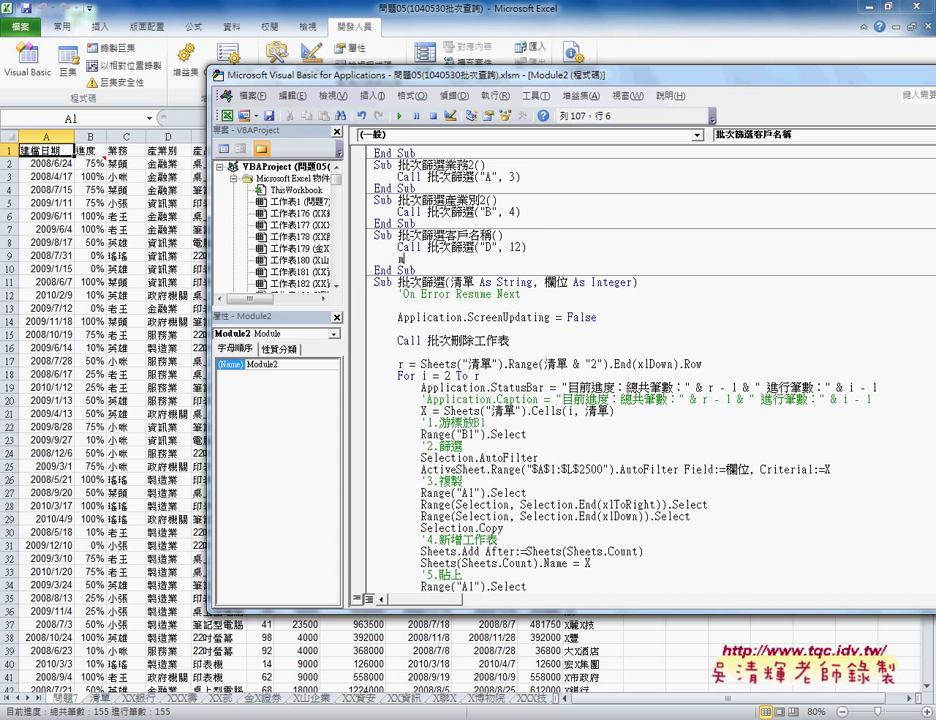
text(msgb)
text(ox )
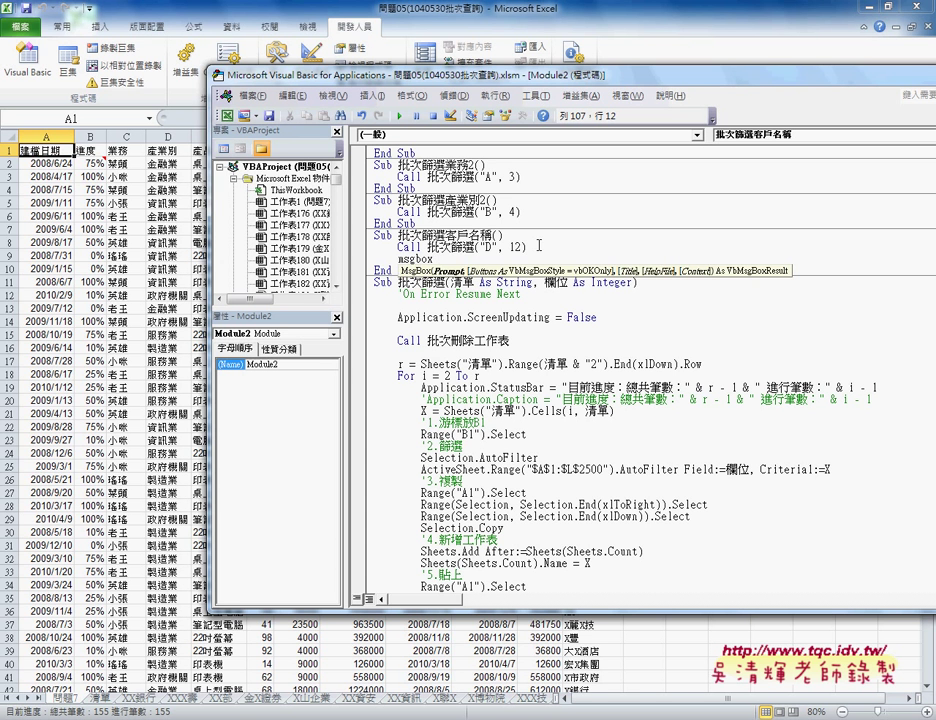
text("")
key(Left)
drag(440, 257, 398, 257)
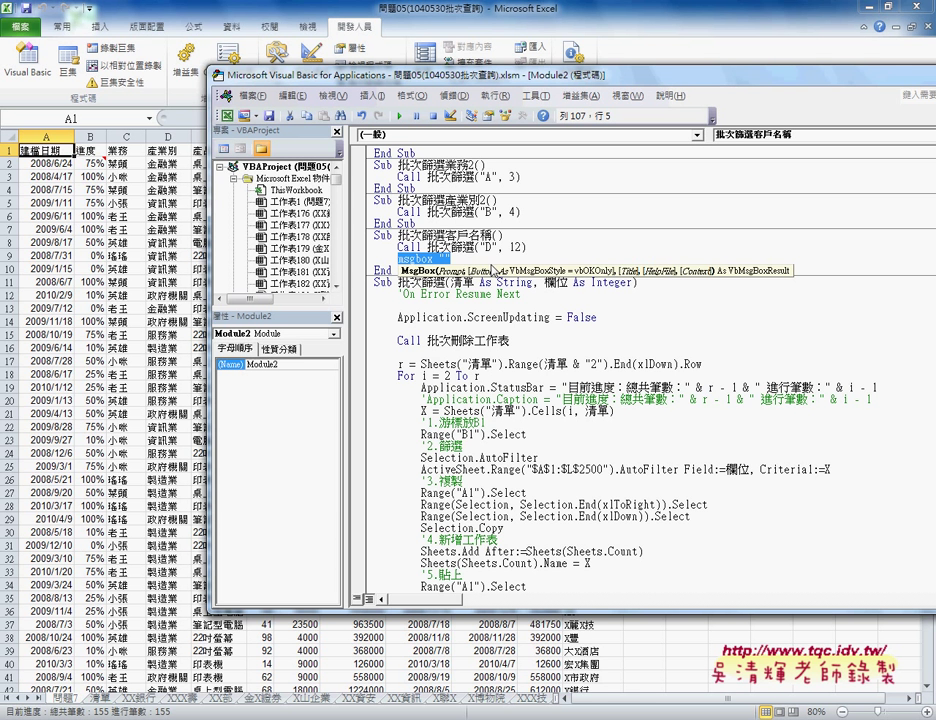
drag(421, 387, 545, 387)
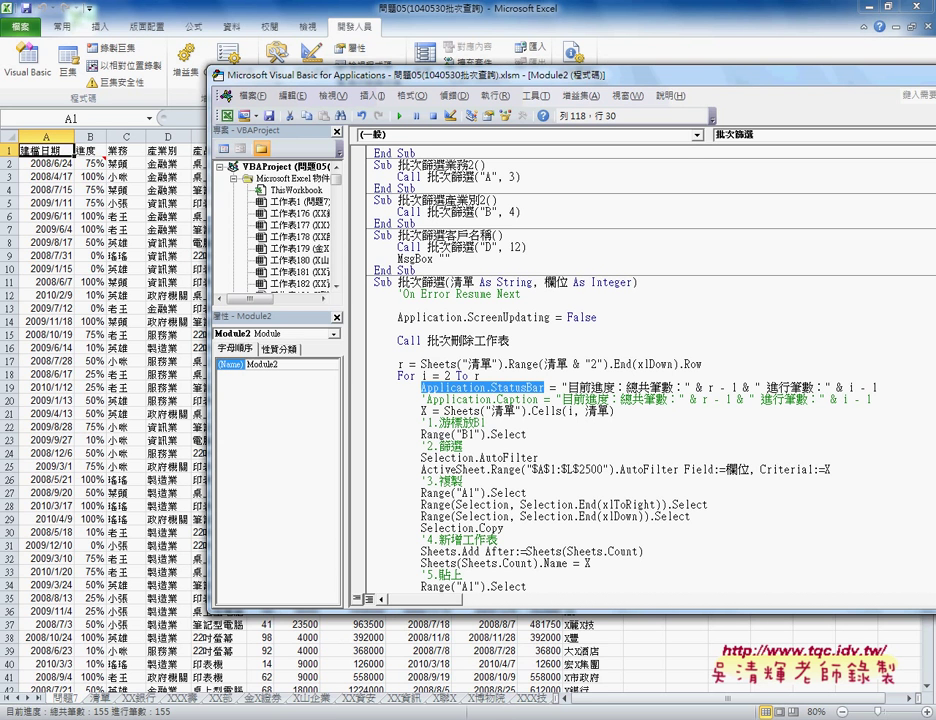
Step: In Chrome's Drive tab, close the 程式碼 preview, glance at 02_從雲端硬碟下載資料, then open 03_下載網路資料
click(222, 670)
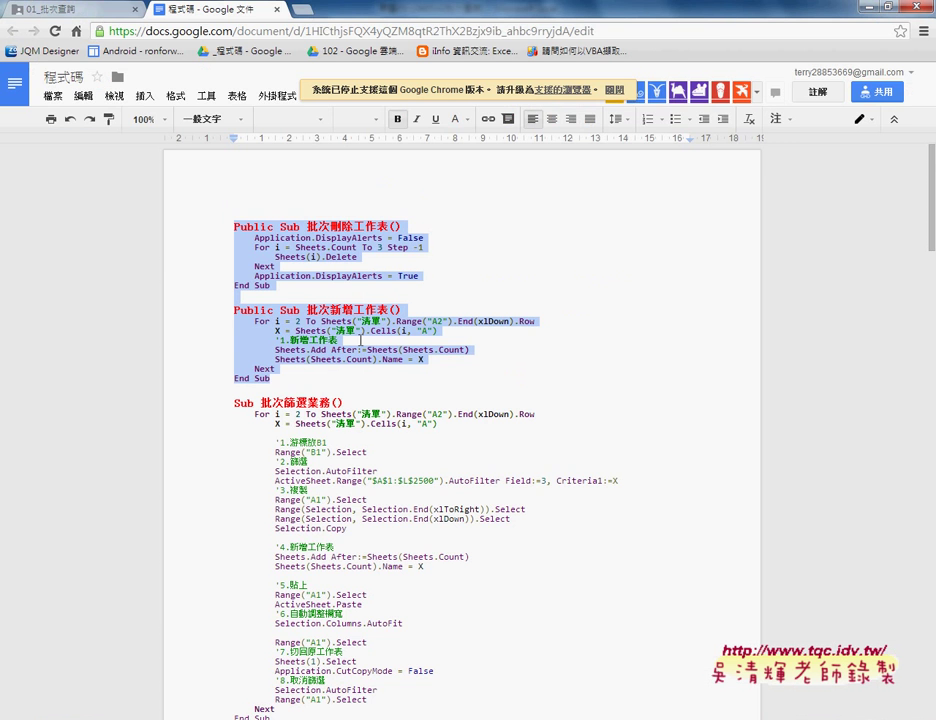
click(65, 12)
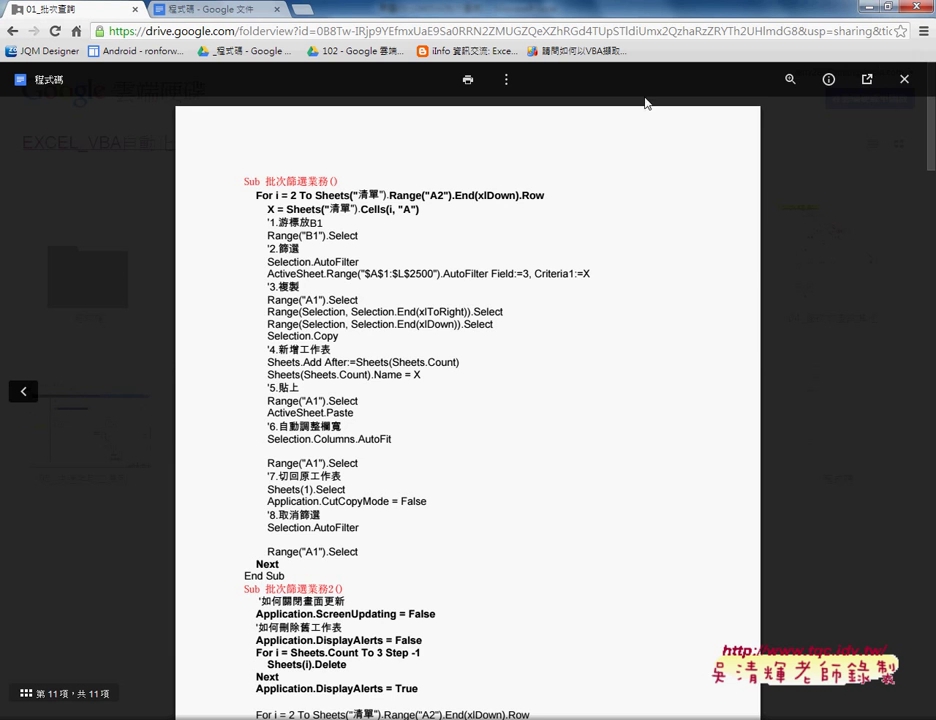
click(653, 66)
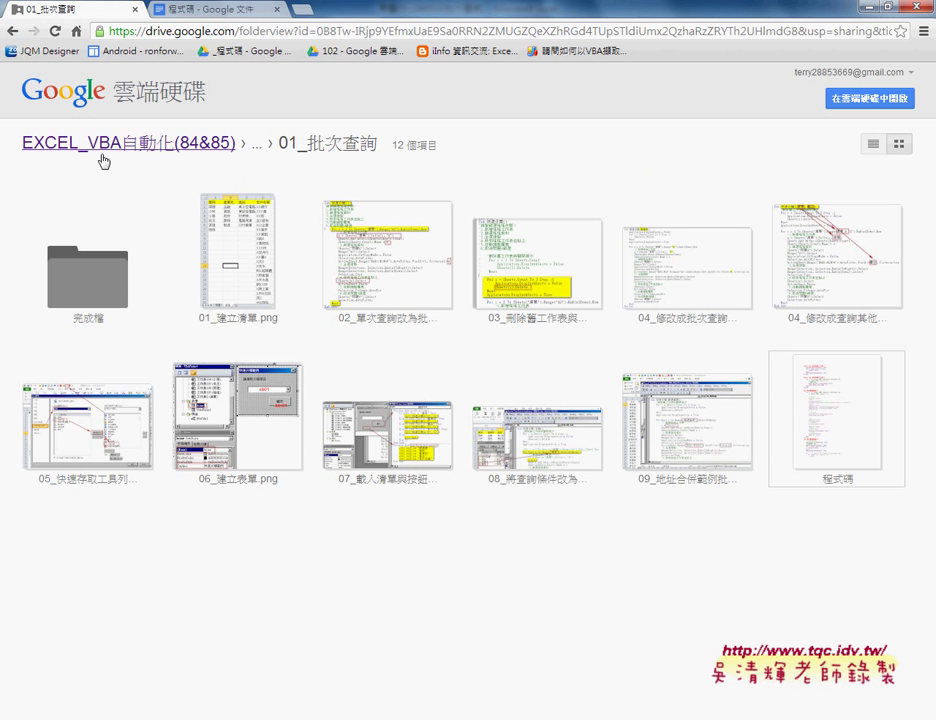
click(10, 34)
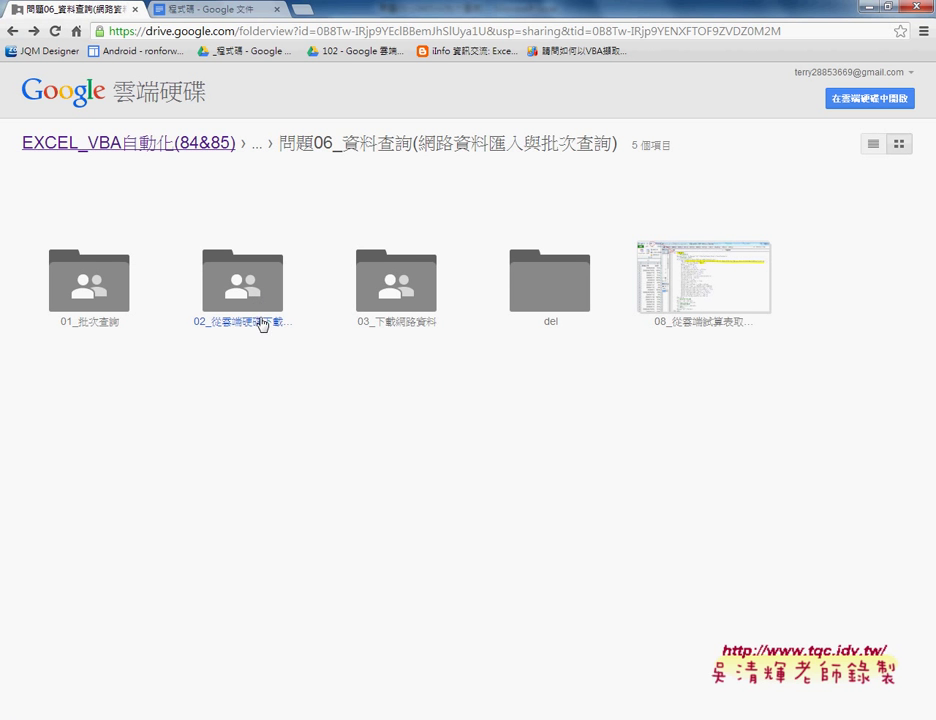
click(256, 327)
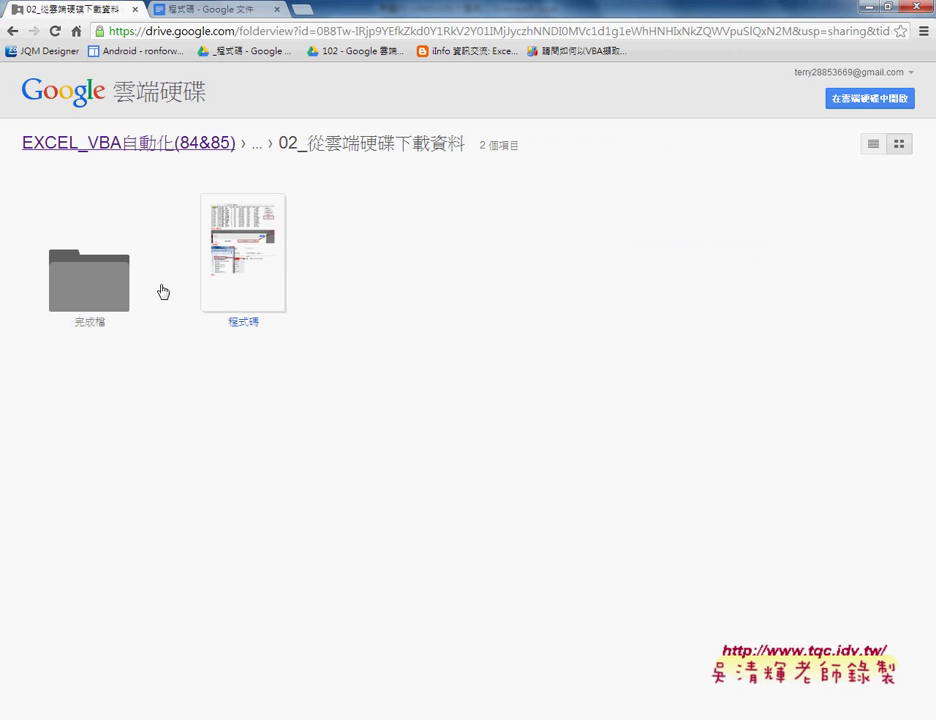
click(13, 31)
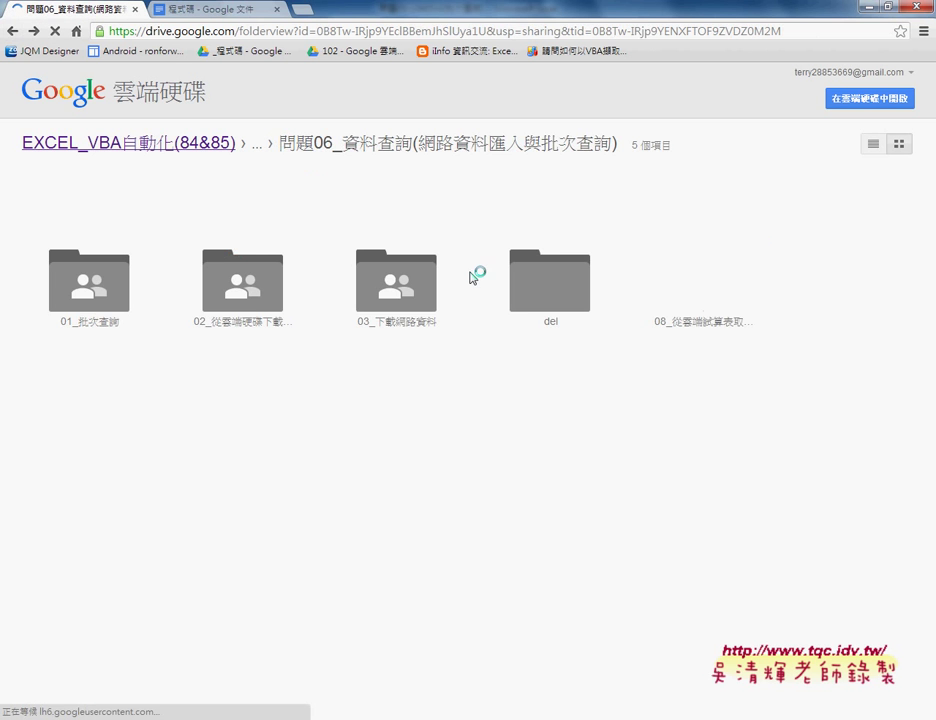
click(408, 328)
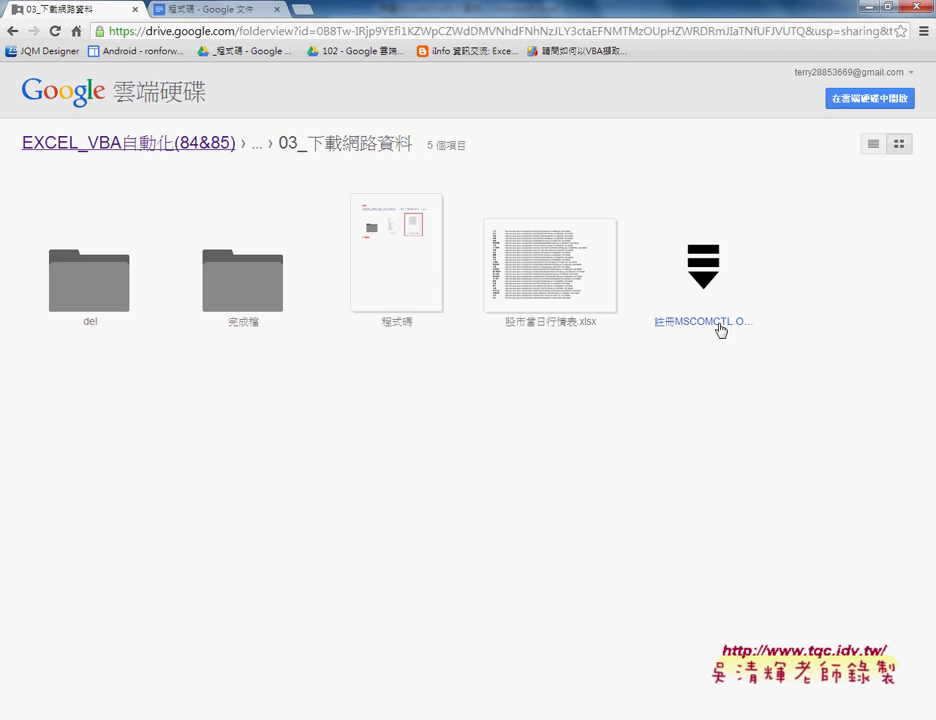
Step: Download 註冊MSCOMCTL.OCX元件.zip from Google Drive and extract it to a 註冊MSCOMCTL.OCX元件 folder in Downloads
double_click(689, 333)
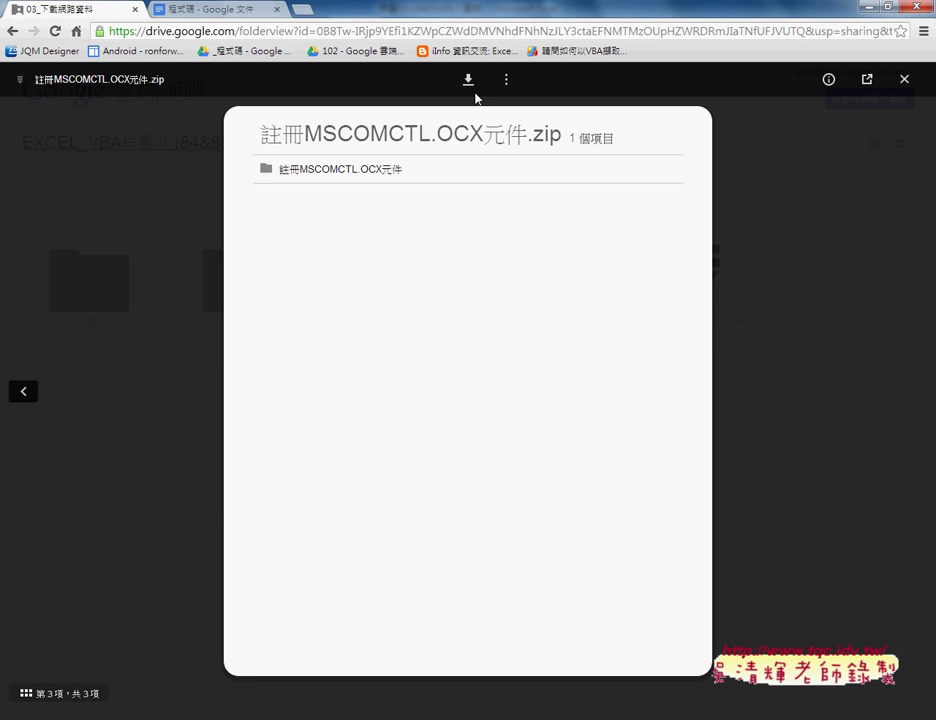
click(475, 93)
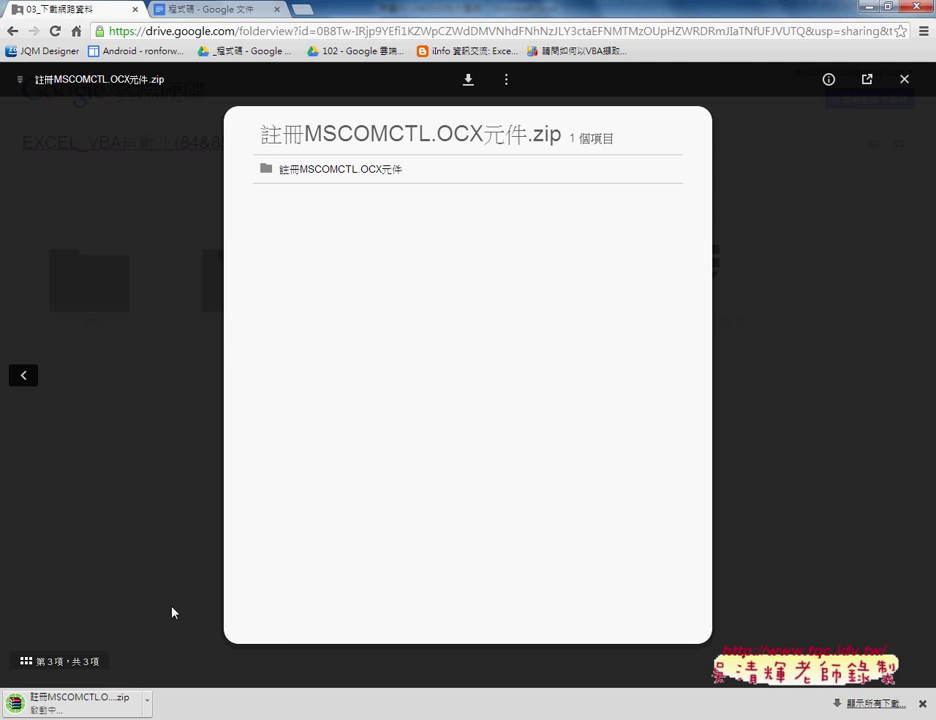
click(150, 706)
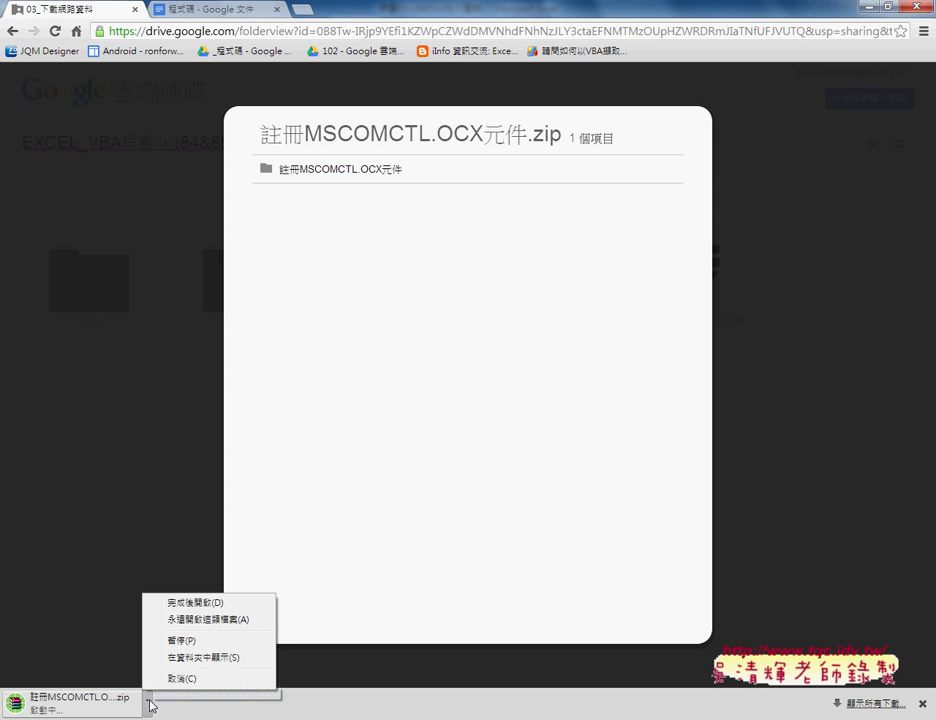
click(240, 625)
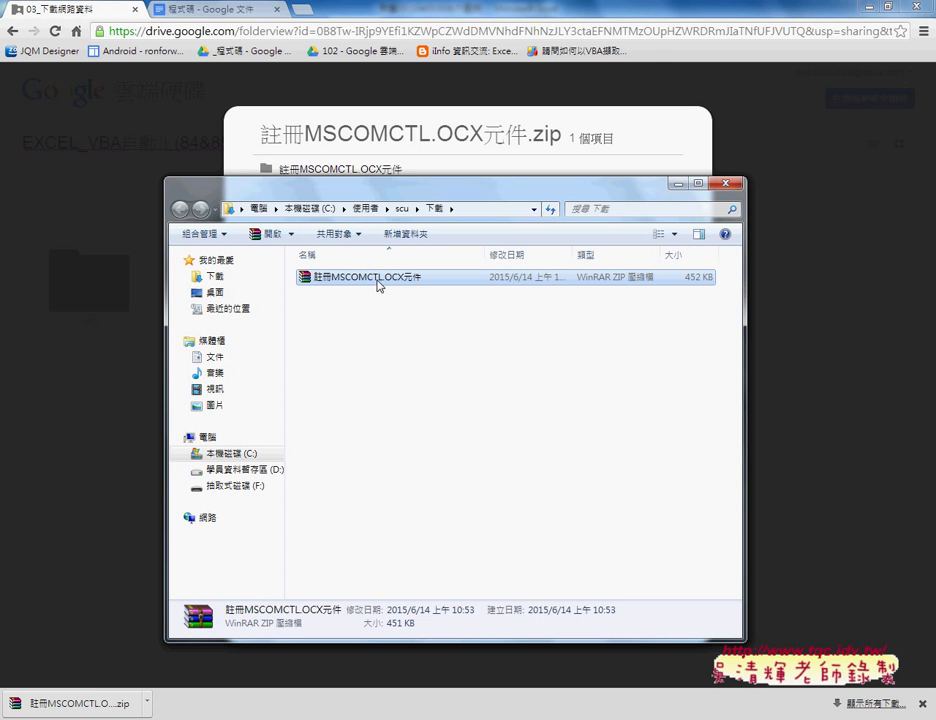
right_click(378, 284)
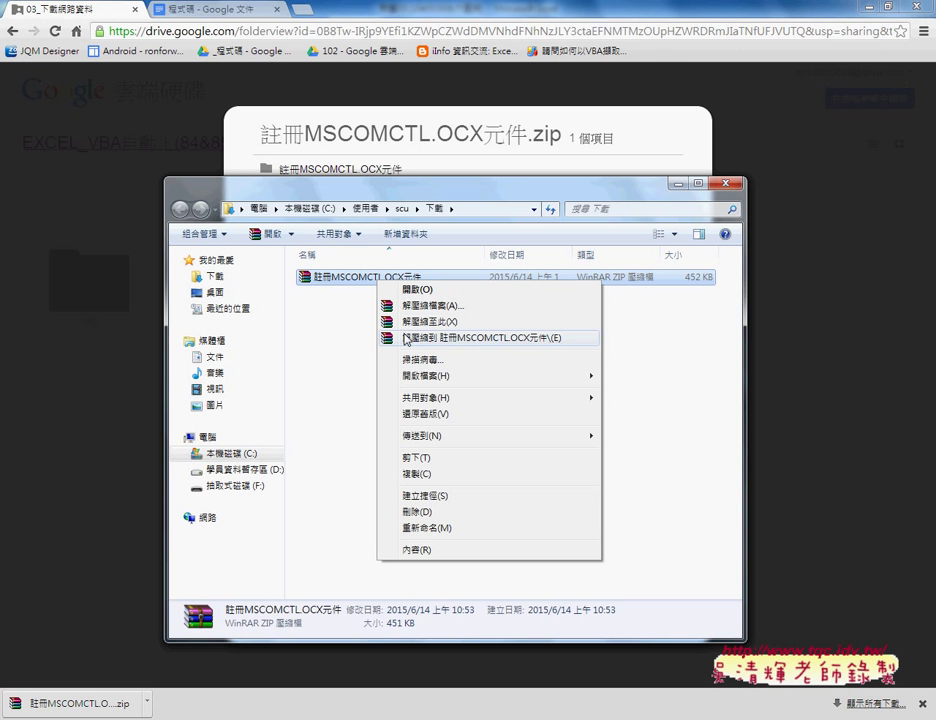
click(410, 321)
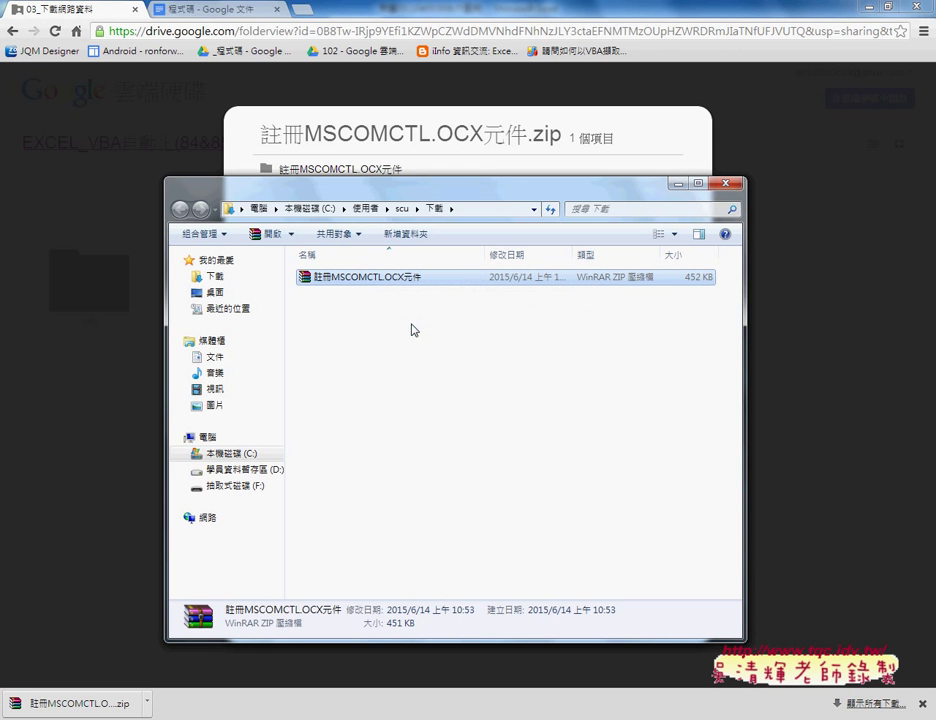
click(365, 277)
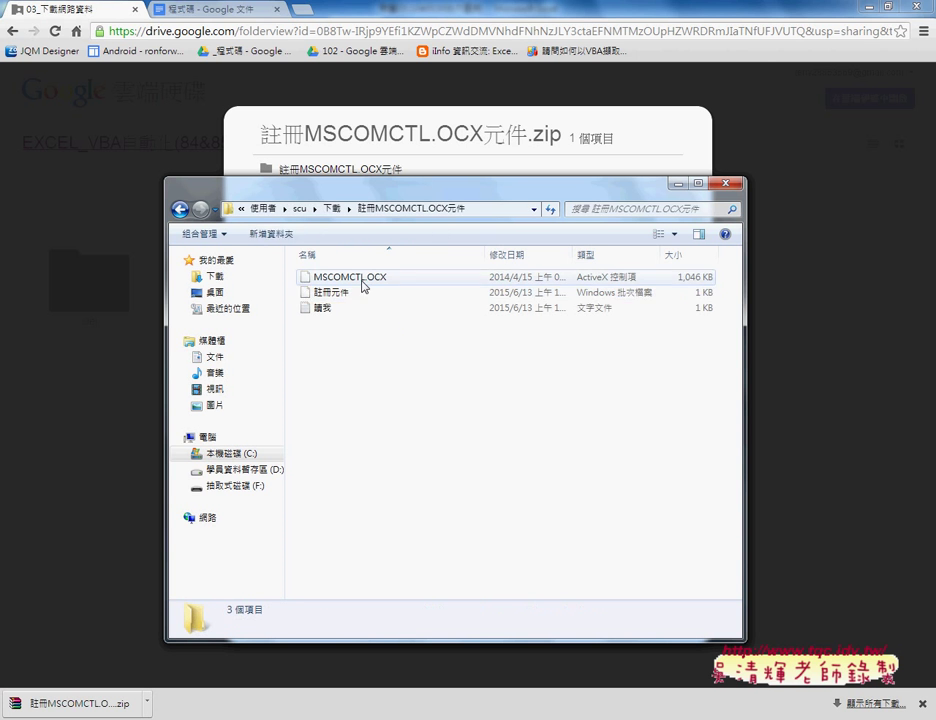
click(359, 286)
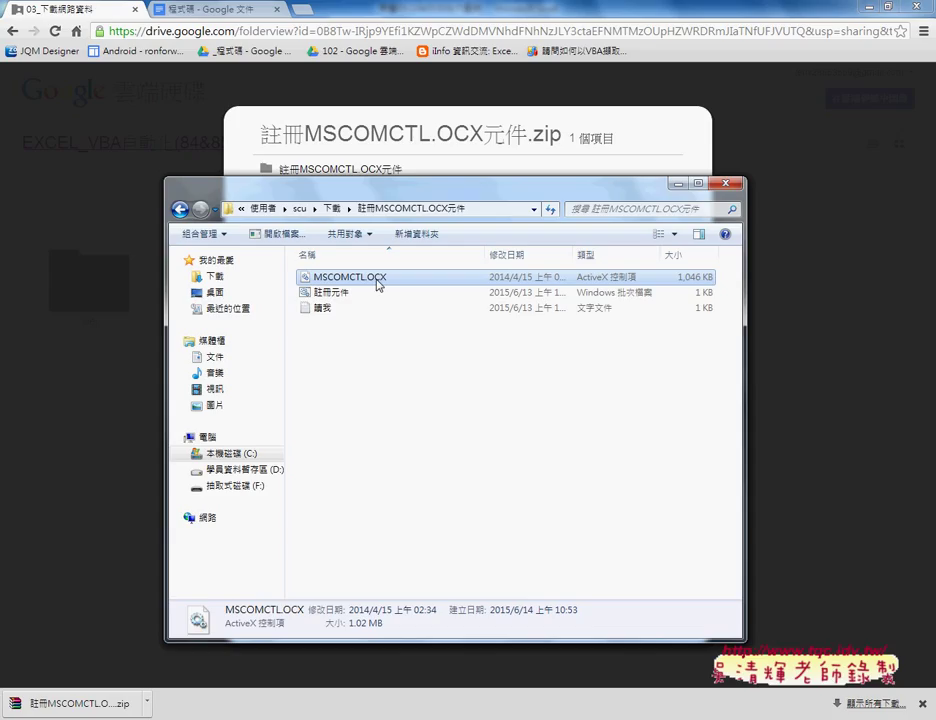
click(349, 297)
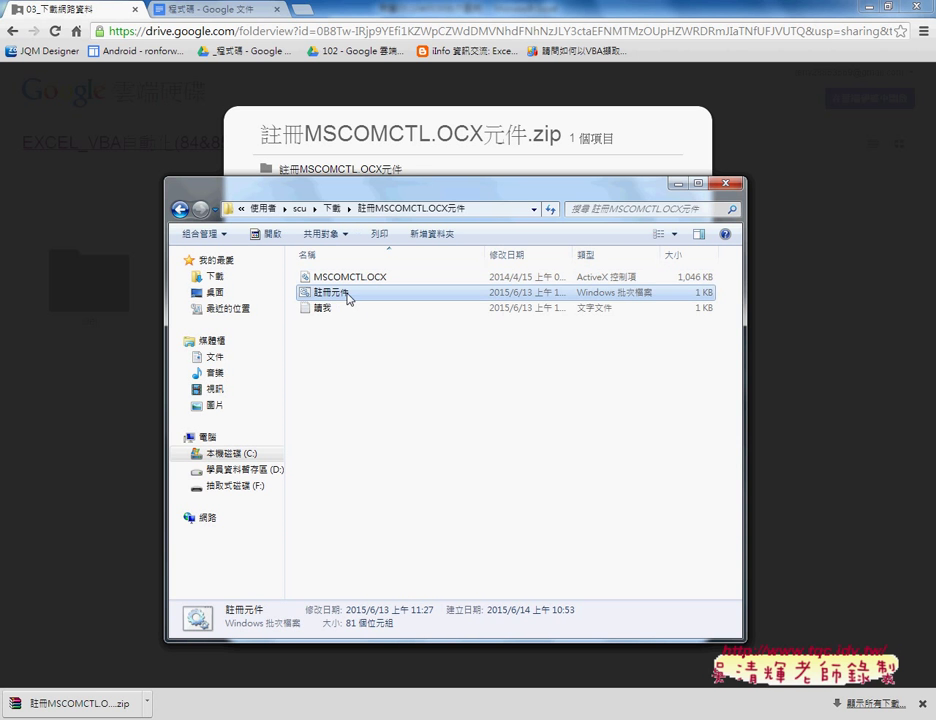
Step: Run the 註冊元件 batch file past the security warning and confirm MSCOMCTL.OCX registered successfully
double_click(349, 297)
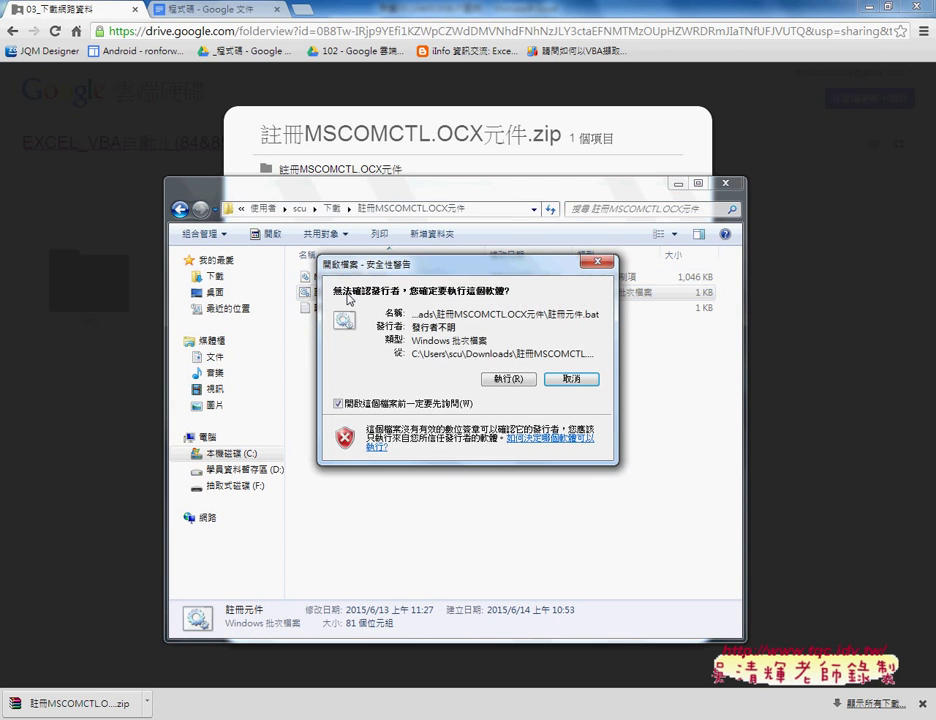
click(508, 380)
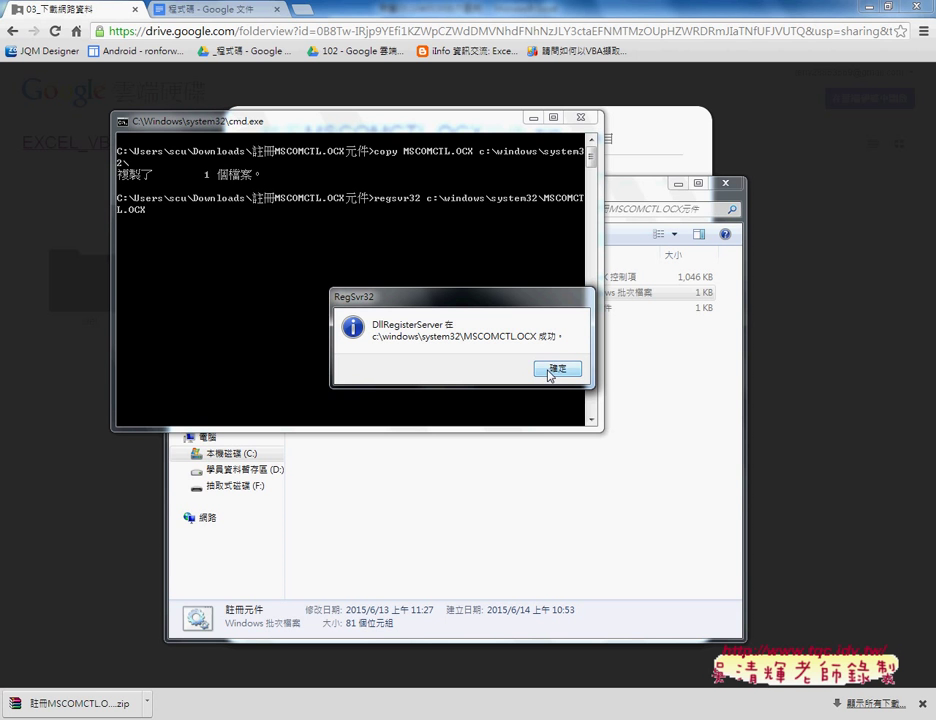
click(555, 368)
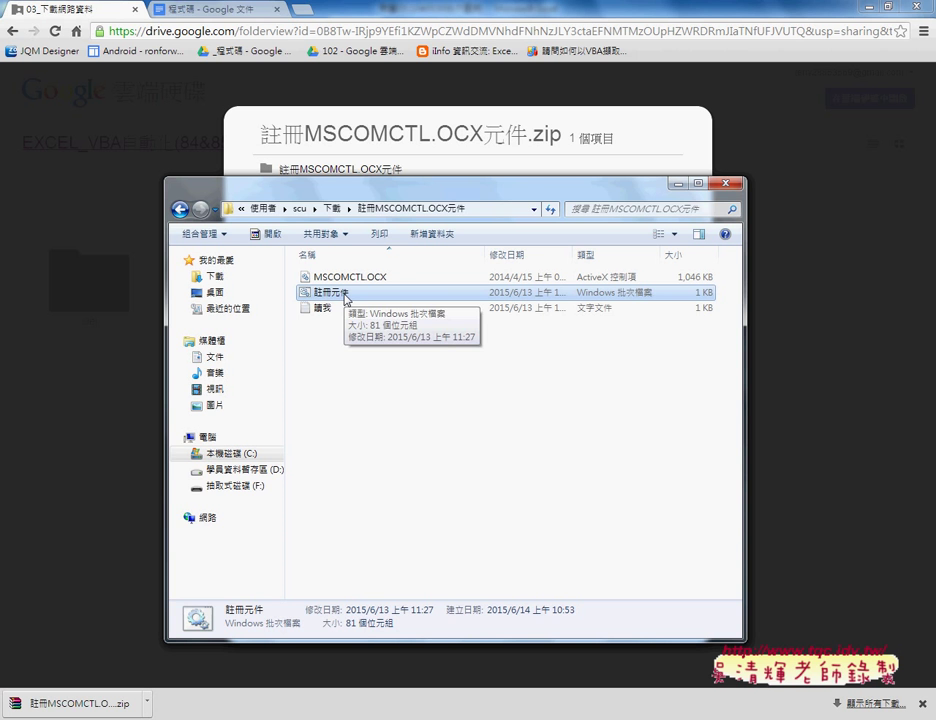
Step: Open the 註冊元件 batch file in Notepad to review its copy and regsvr32 commands, then close it
right_click(345, 294)
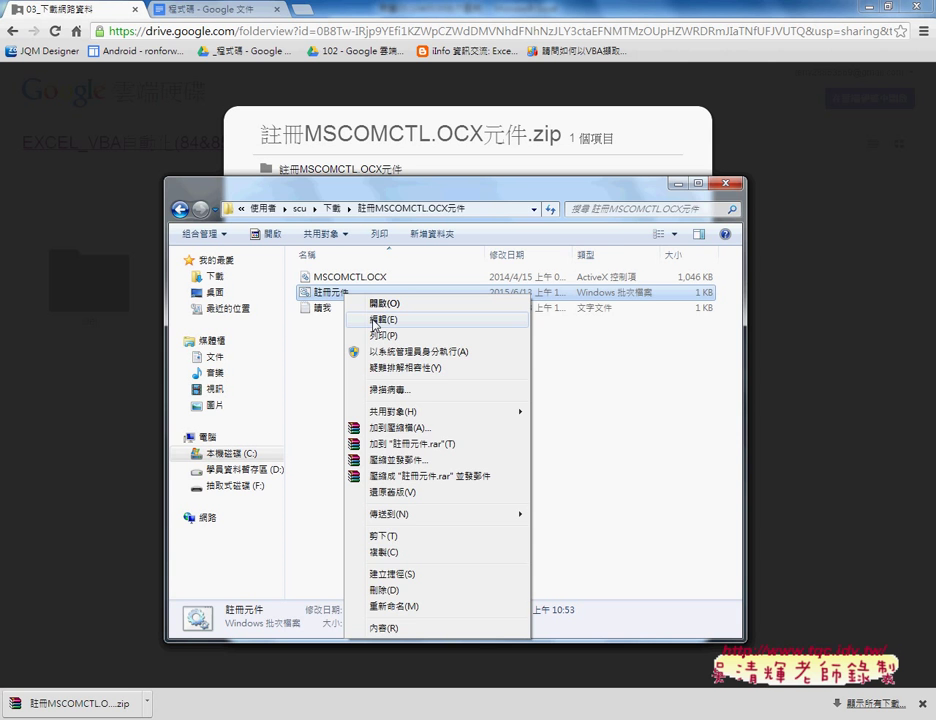
click(374, 320)
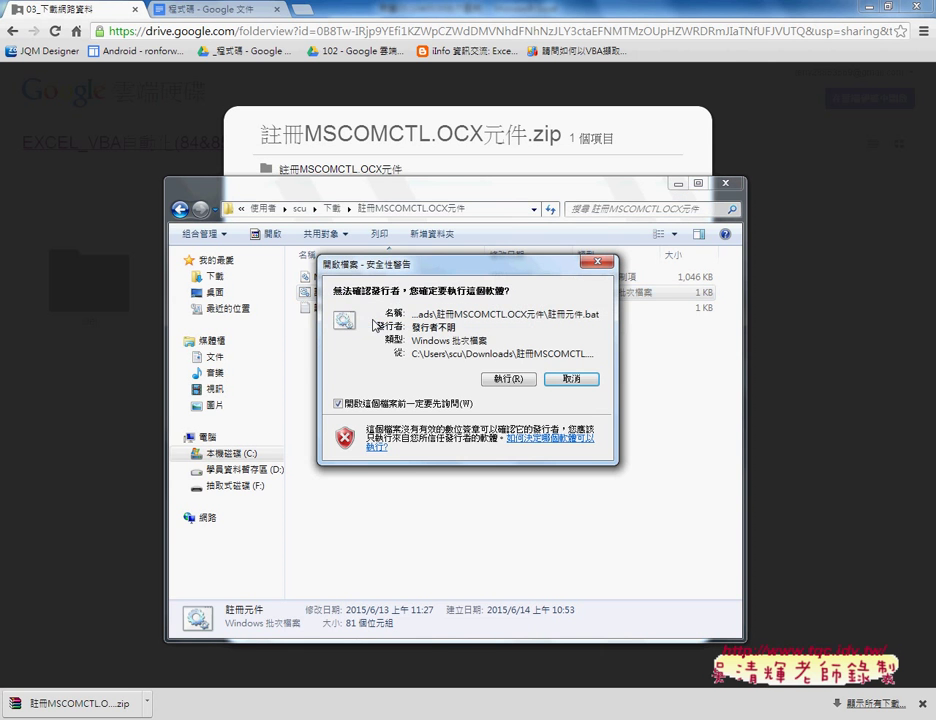
click(503, 378)
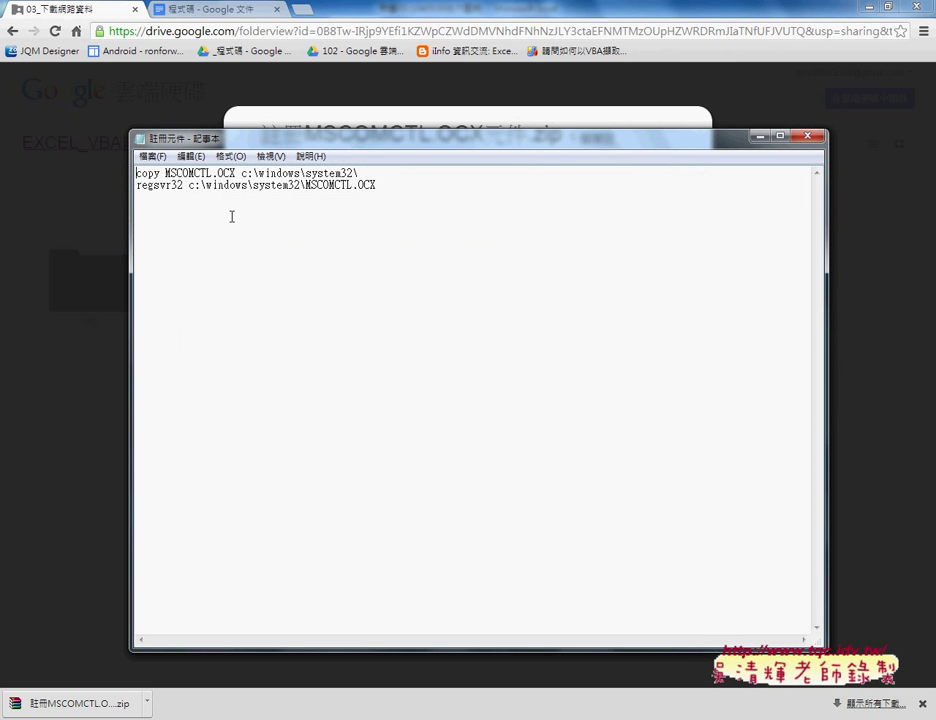
double_click(150, 173)
mouse_move(194, 137)
mouse_down()
mouse_move(494, 178)
mouse_move(537, 214)
mouse_move(661, 214)
mouse_up()
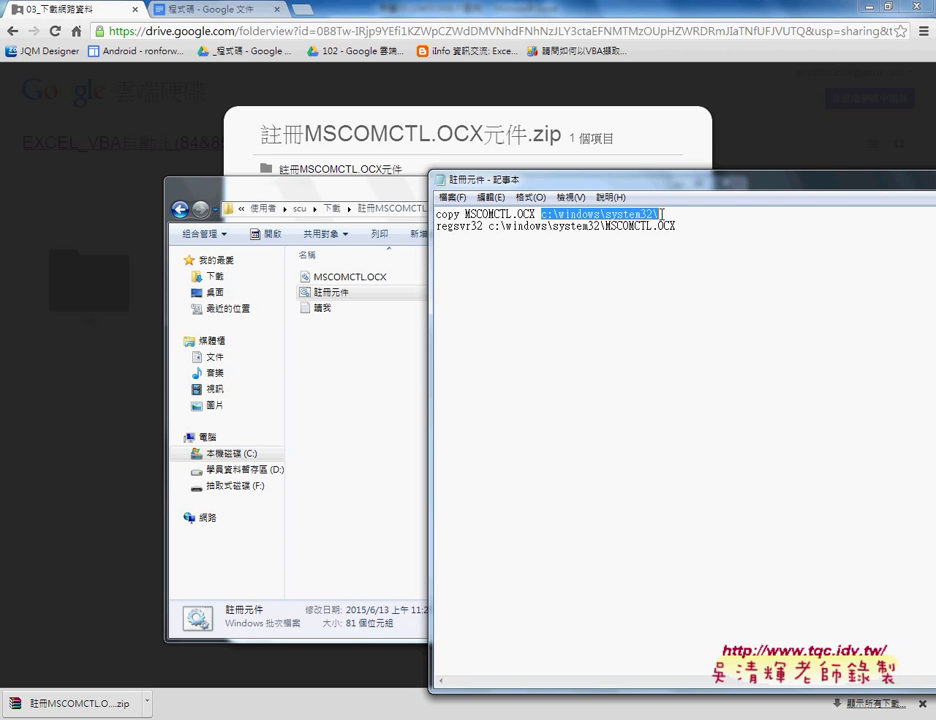
double_click(481, 226)
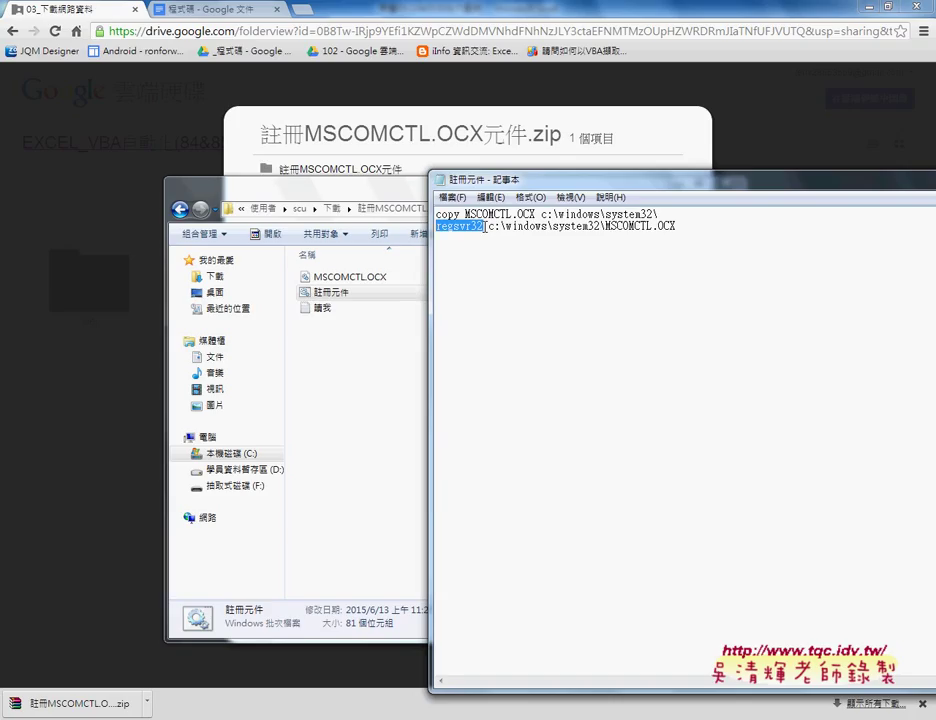
click(441, 179)
Step: Back in the VBA editor, narrow the Project pane and scroll Module2 to Sub 啟動表單
click(464, 289)
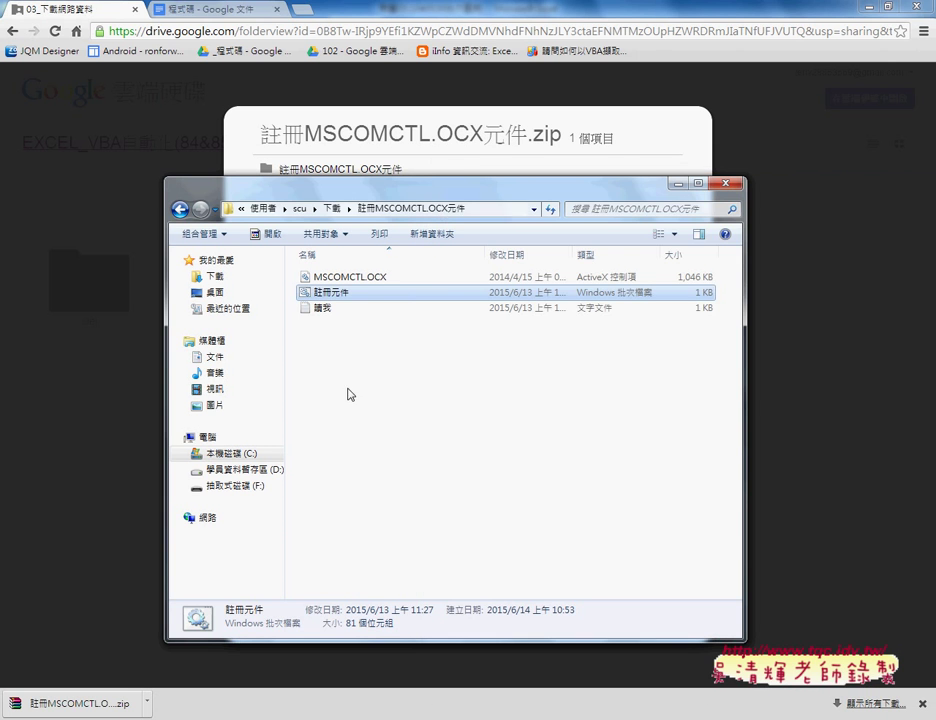
mouse_move(246, 715)
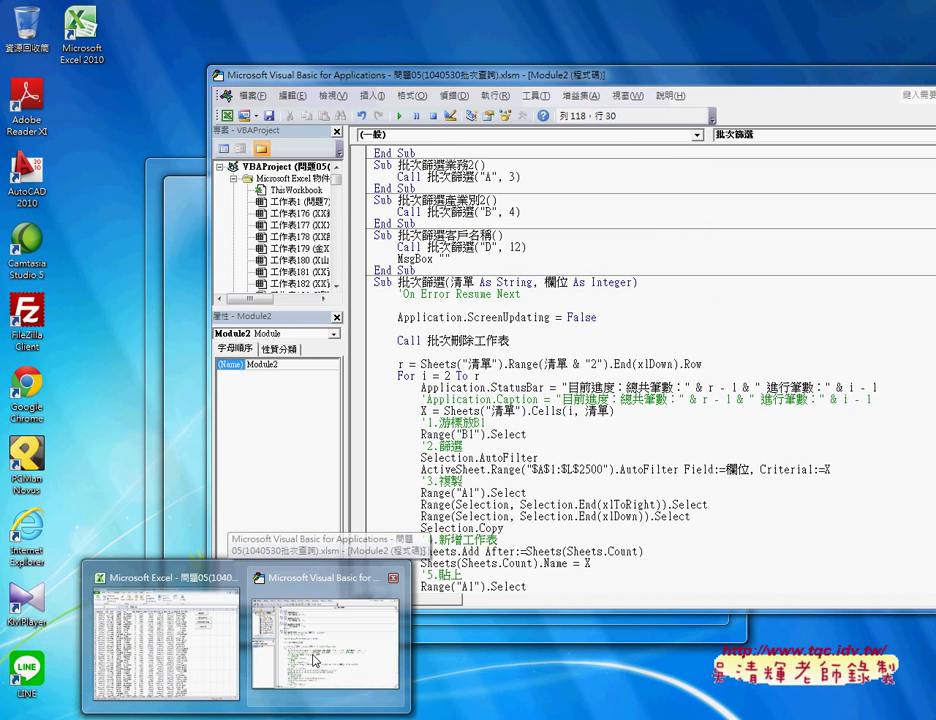
click(314, 660)
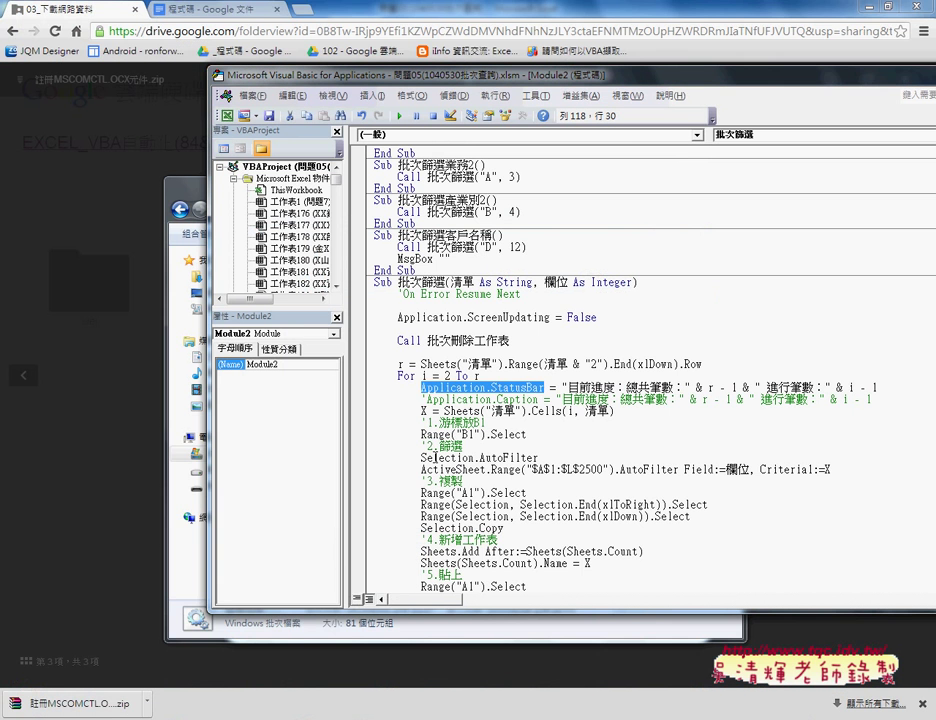
double_click(420, 282)
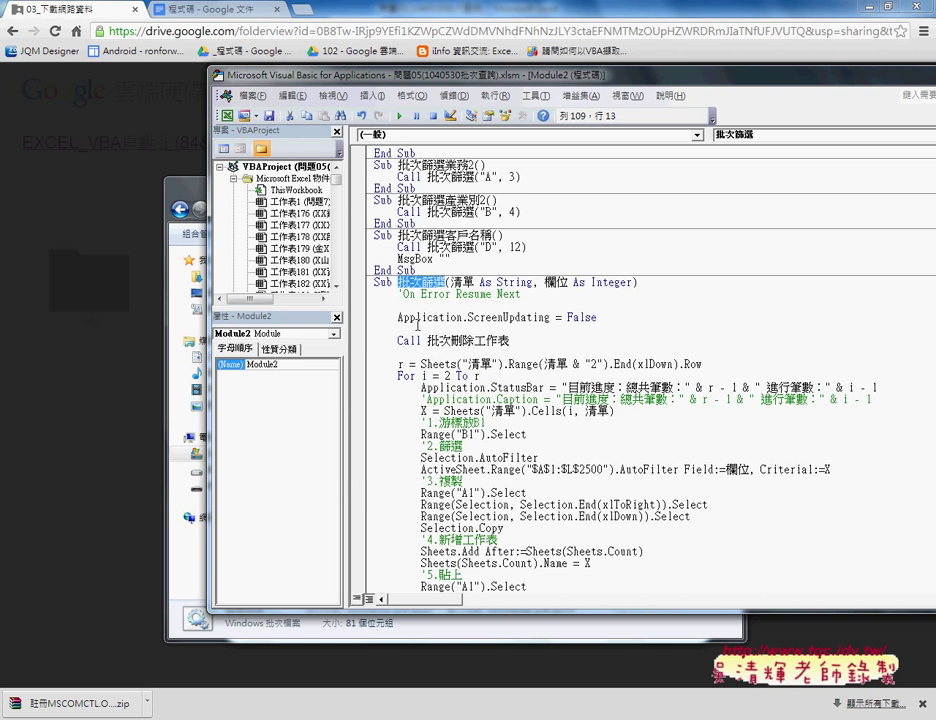
drag(293, 316, 205, 316)
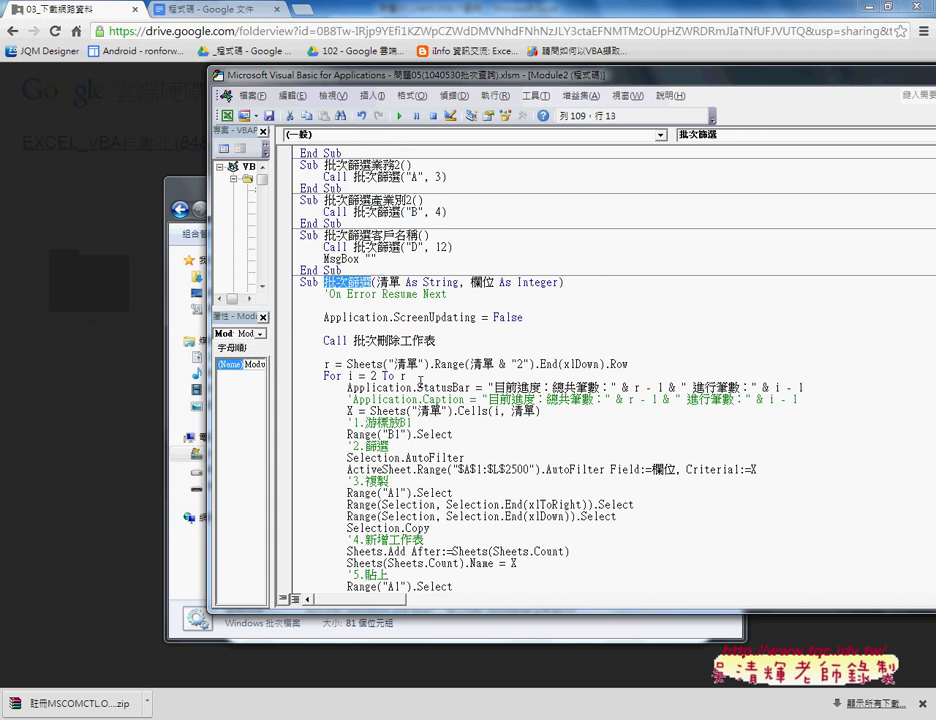
scroll(459, 423, down, 4)
scroll(459, 423, down, 3)
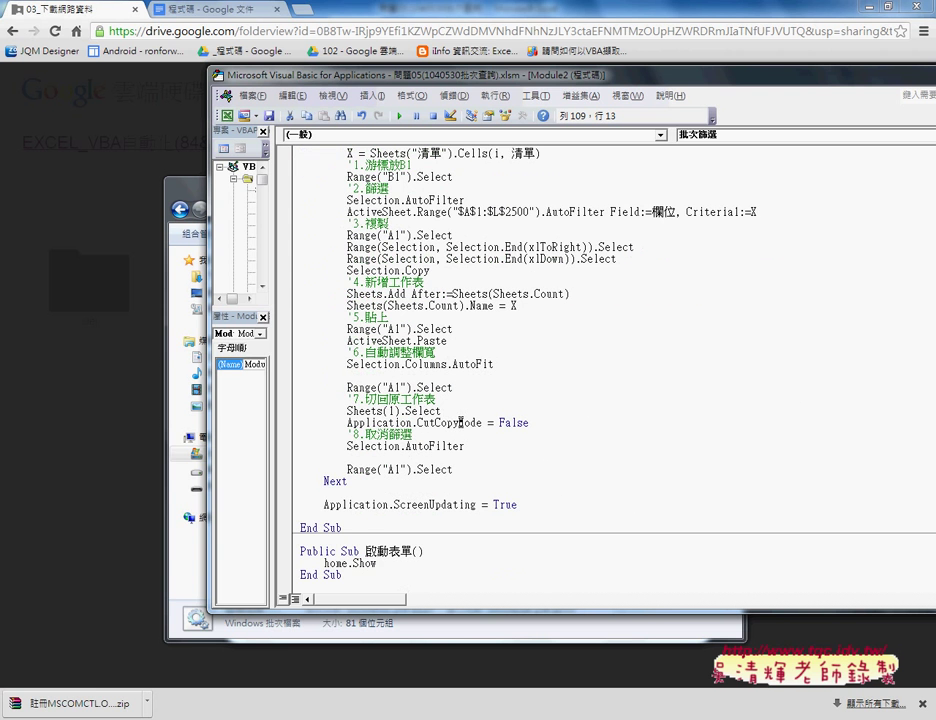
click(394, 563)
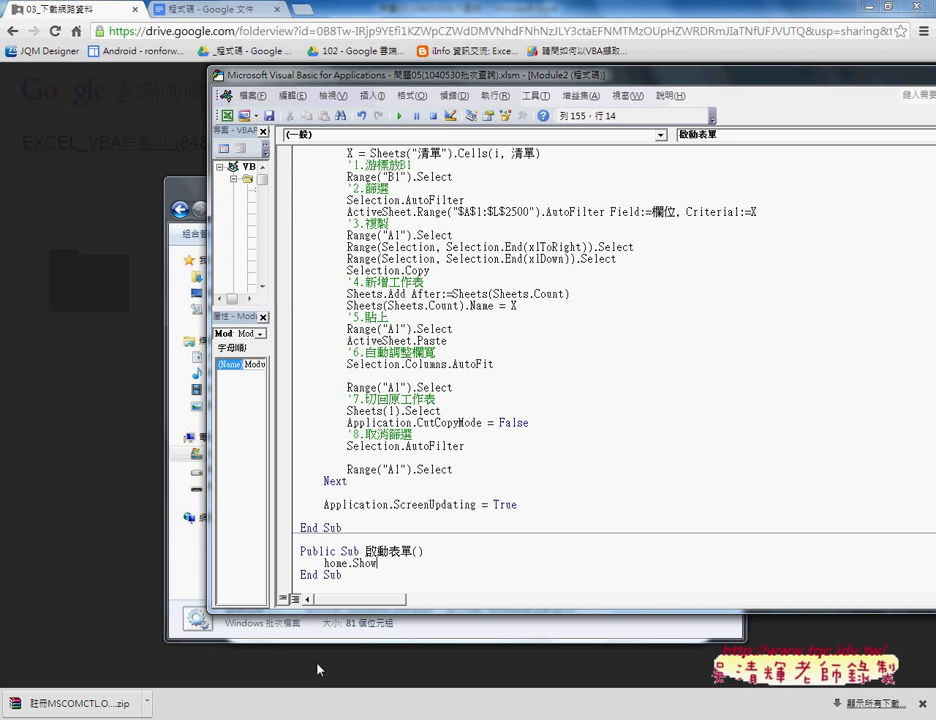
Step: Launch the 快速分類範例 form and split the list into per-industry sheets by 產業別
click(236, 698)
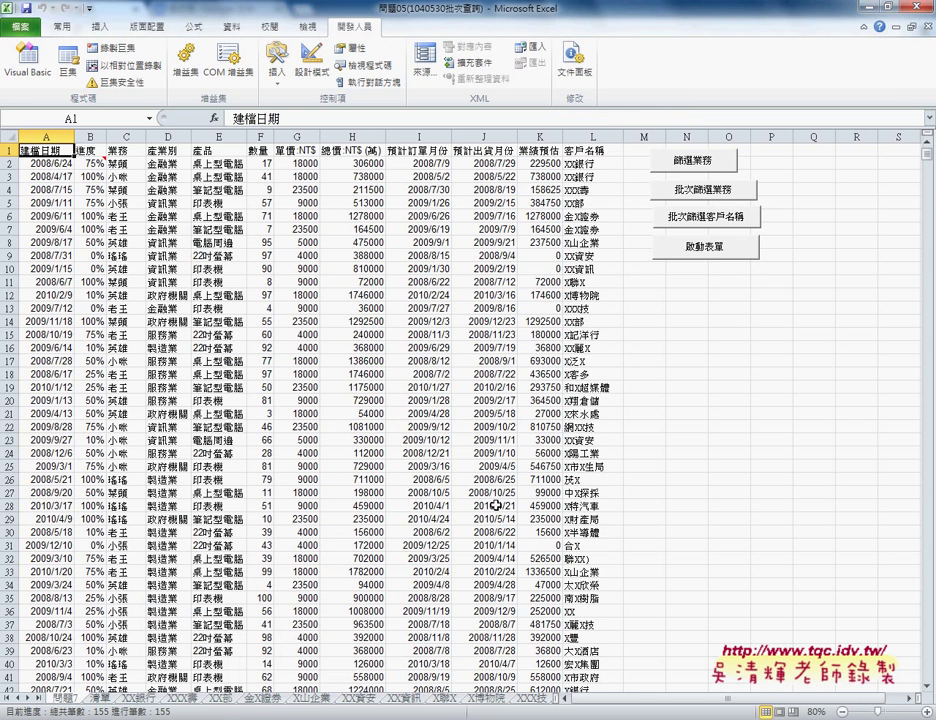
click(721, 250)
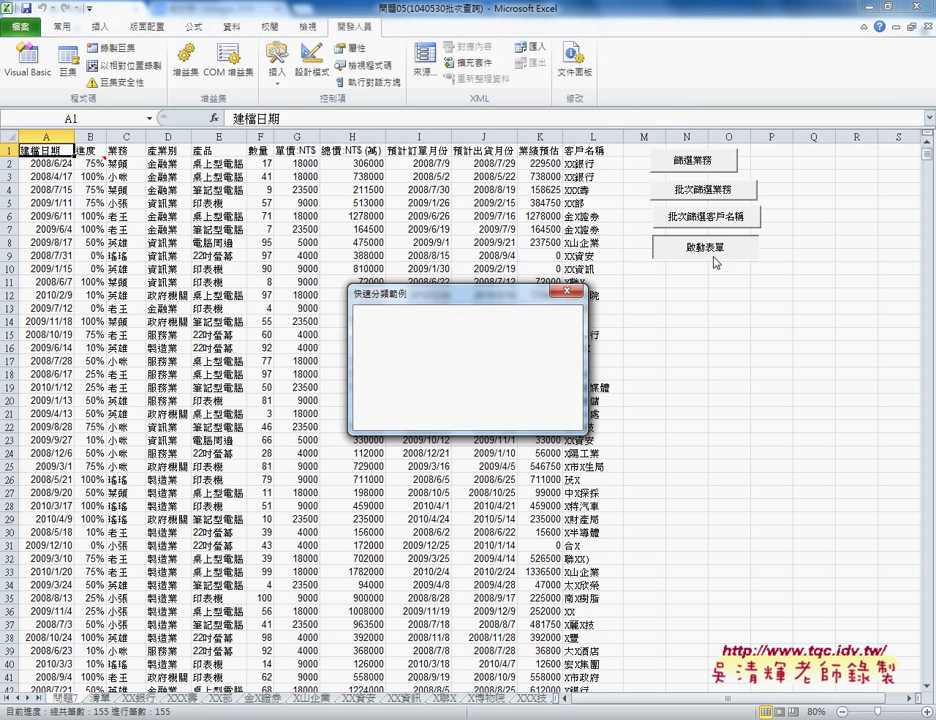
click(539, 356)
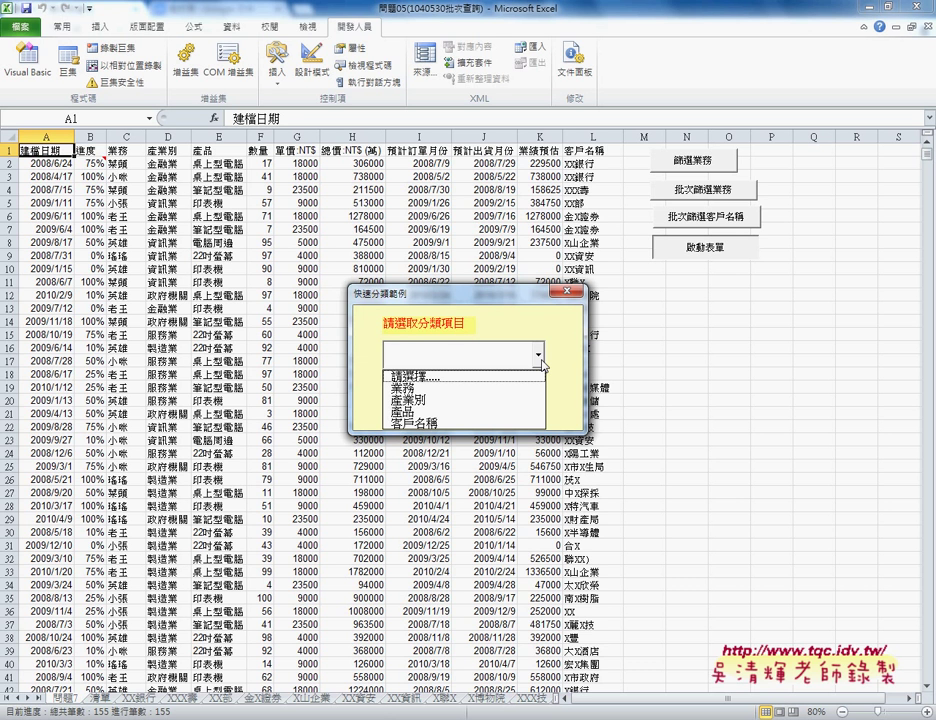
click(507, 400)
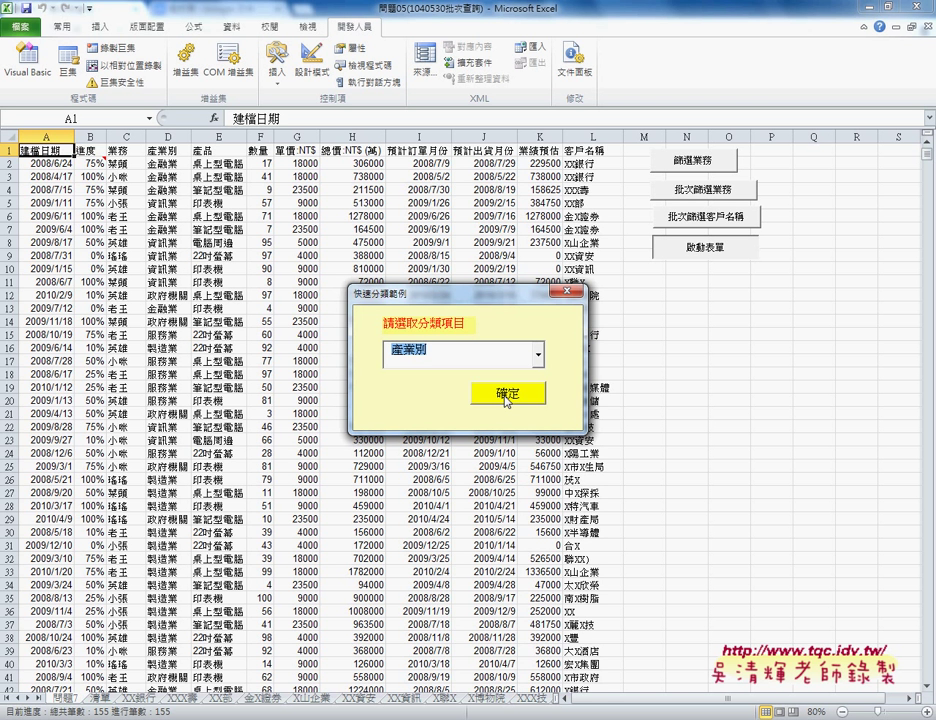
click(507, 395)
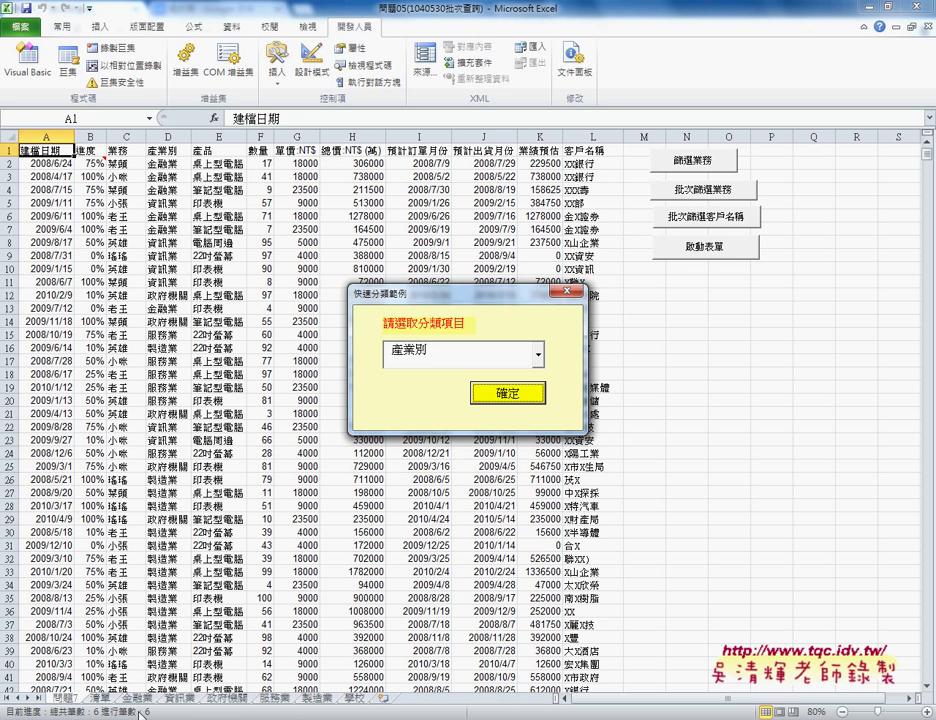
Step: Split the list again by 產品 into sheets like 桌上型電腦, 筆記型電腦 and 印表機
click(538, 355)
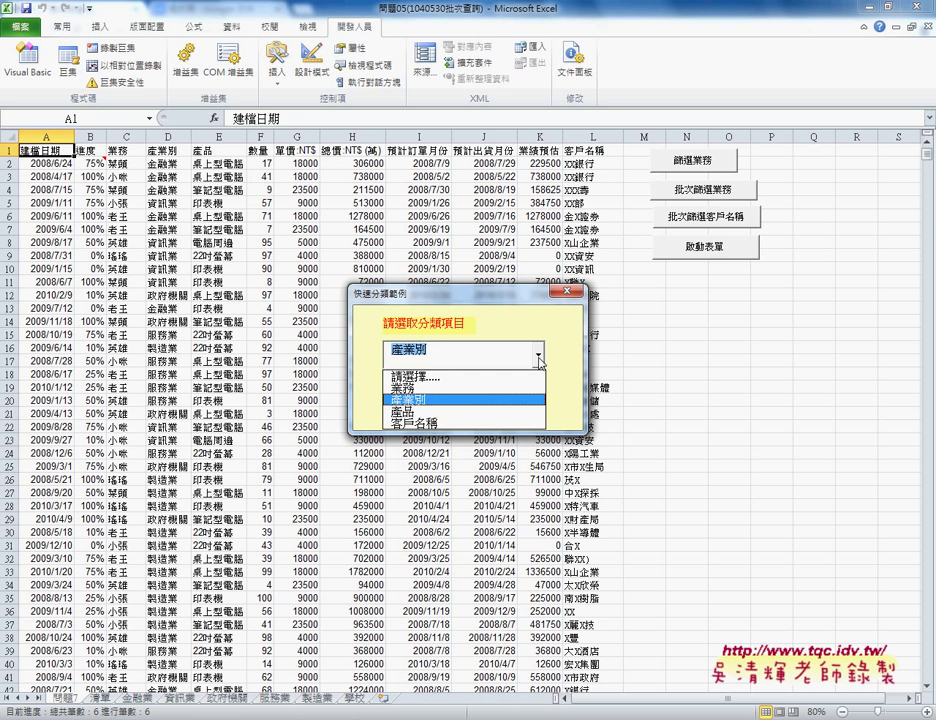
click(520, 411)
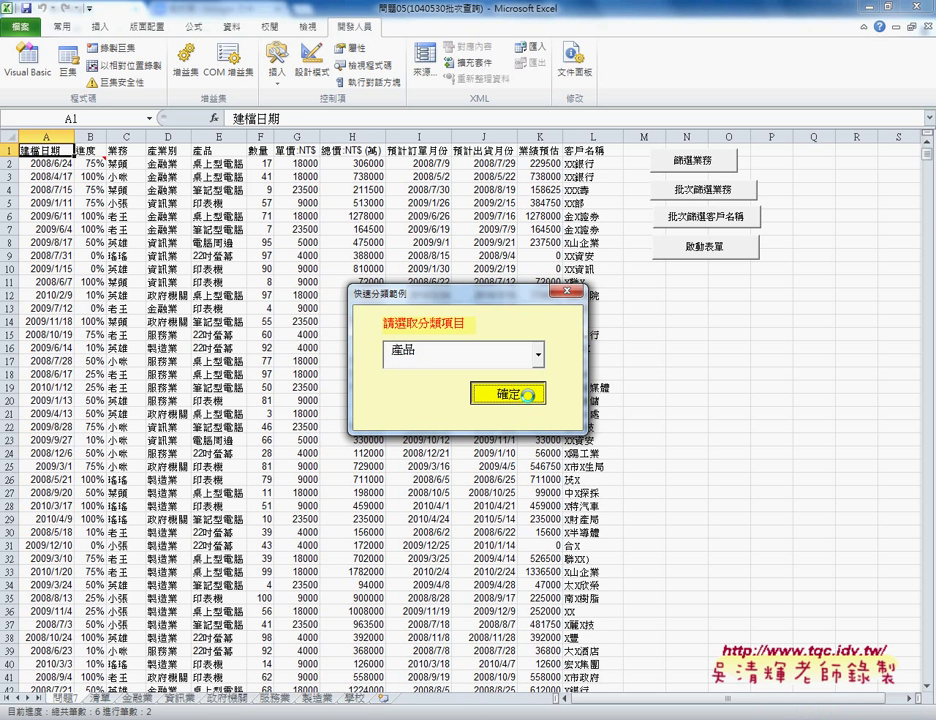
click(540, 400)
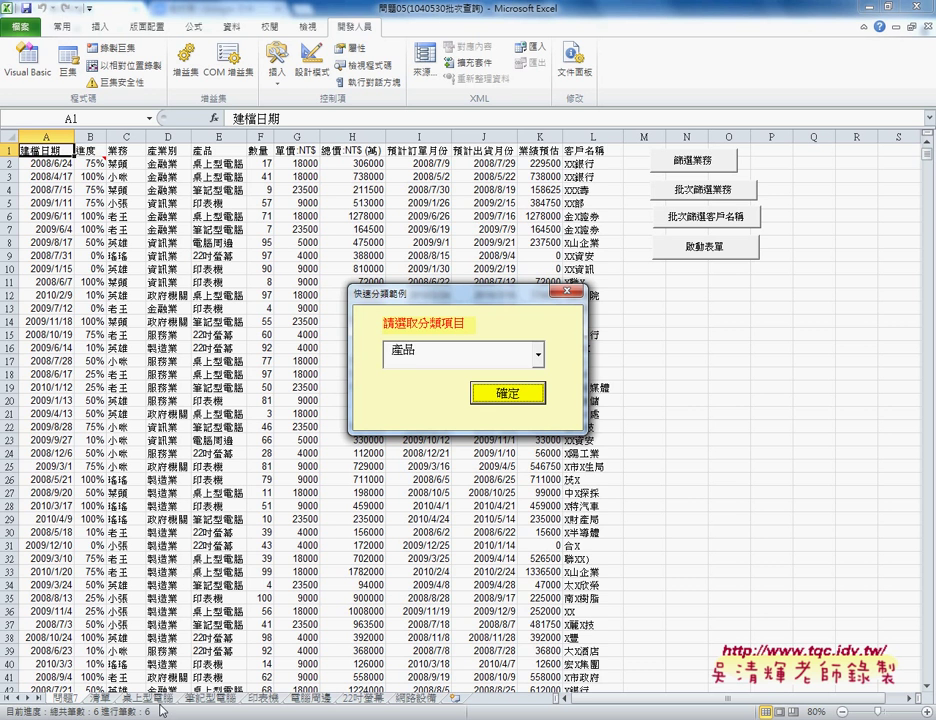
click(538, 355)
Step: Choose 客戶名稱 on the form and split the list into one sheet per customer
click(505, 421)
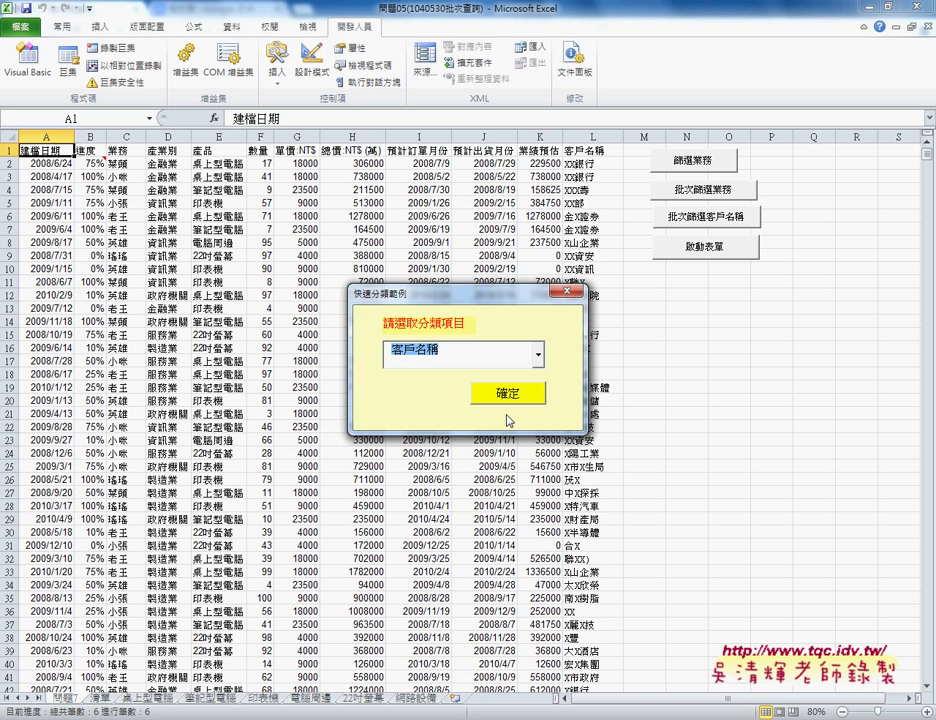
click(515, 398)
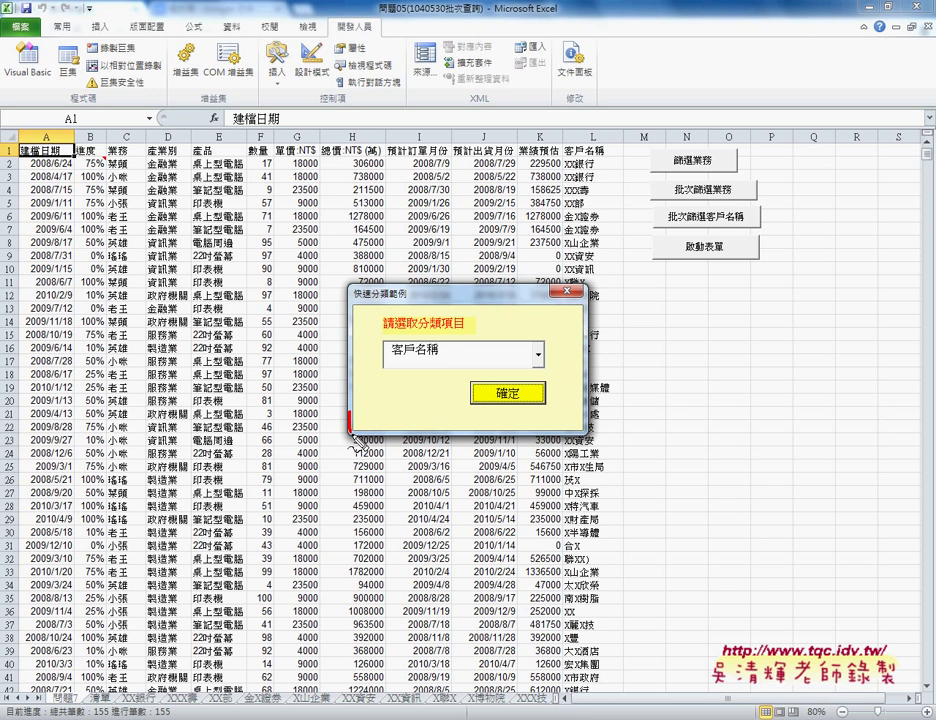
mouse_move(352, 428)
mouse_down()
mouse_move(568, 422)
mouse_move(580, 432)
mouse_up()
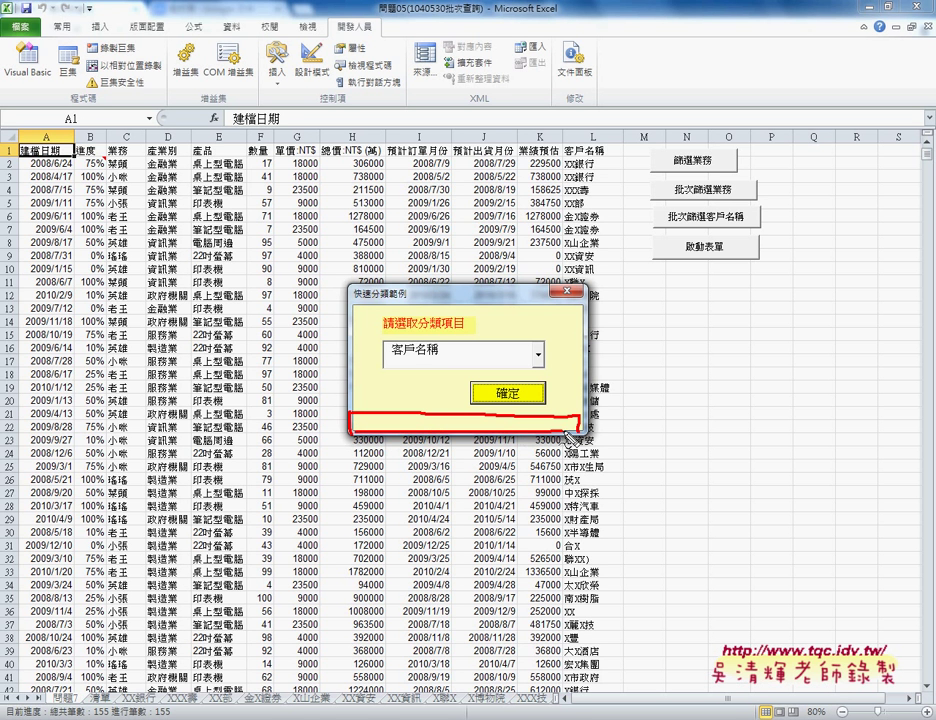
drag(314, 398, 350, 421)
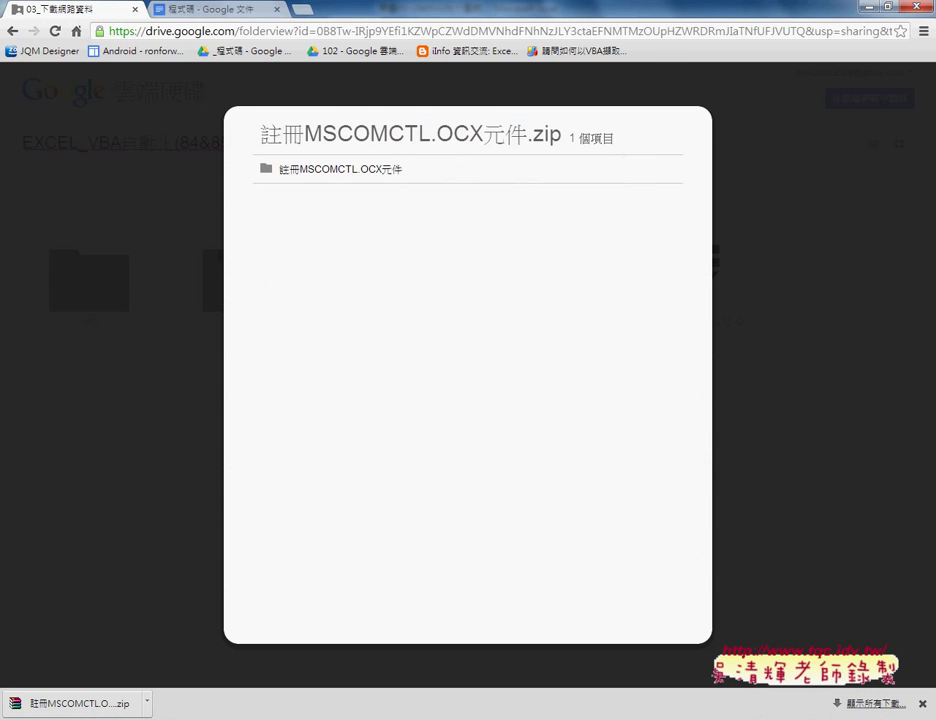
Step: Close the zip preview and return to the 03_下載網路資料 folder's five-item listing
click(904, 79)
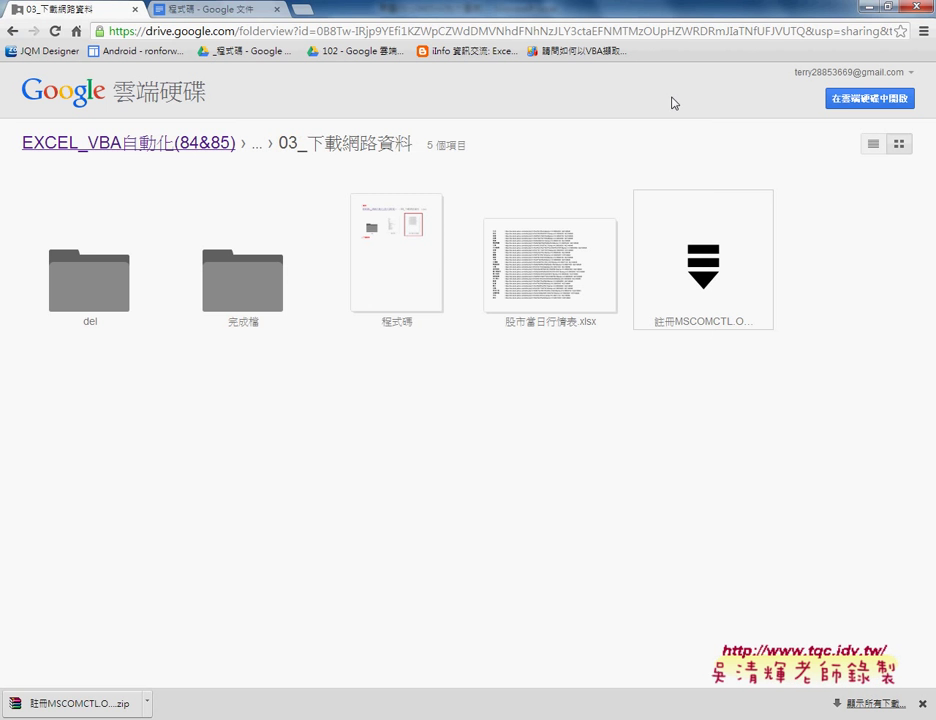
click(13, 31)
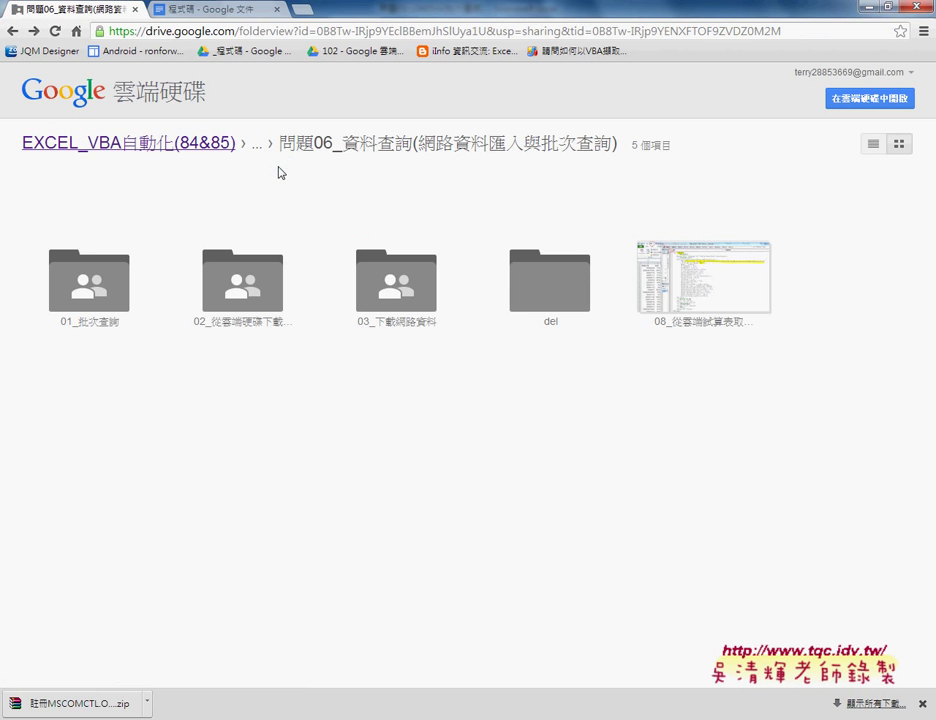
click(388, 323)
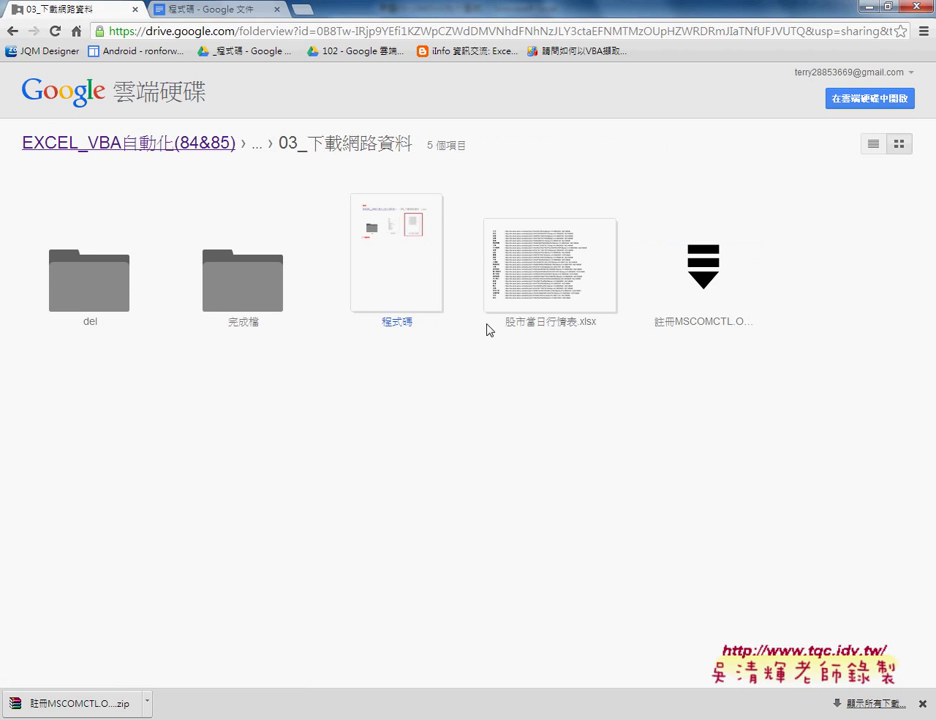